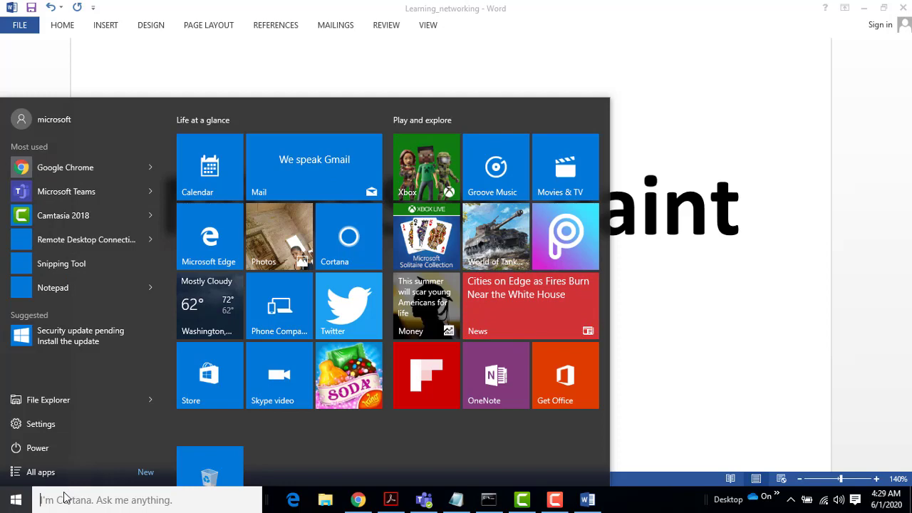
click(64, 499)
text(progr)
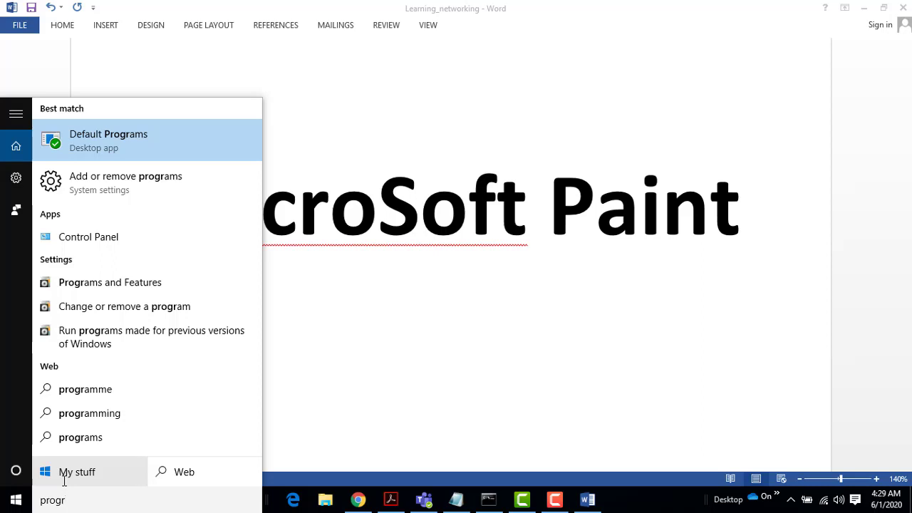
text(amm)
key(BackSpace)
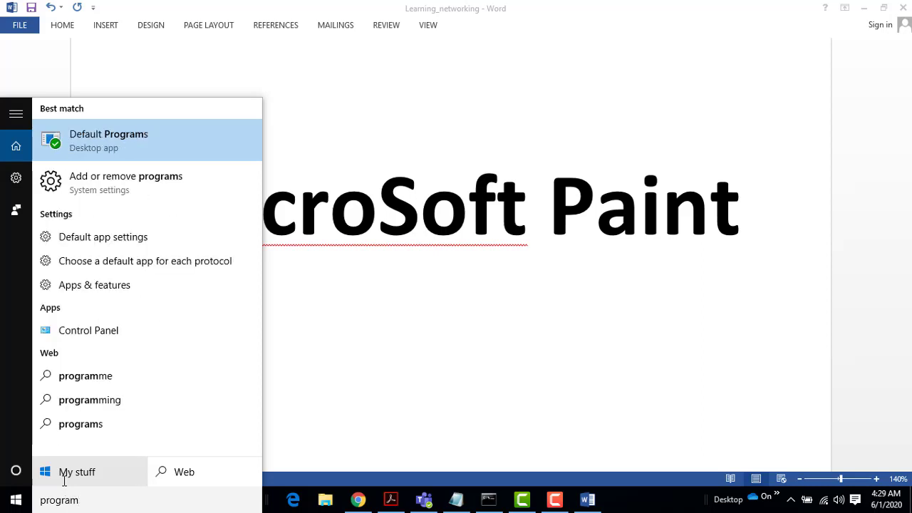
text(s)
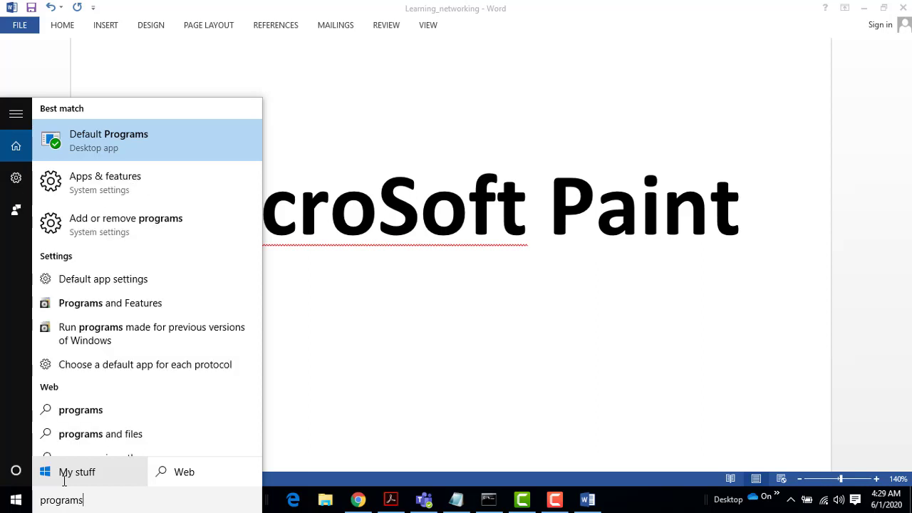
click(89, 410)
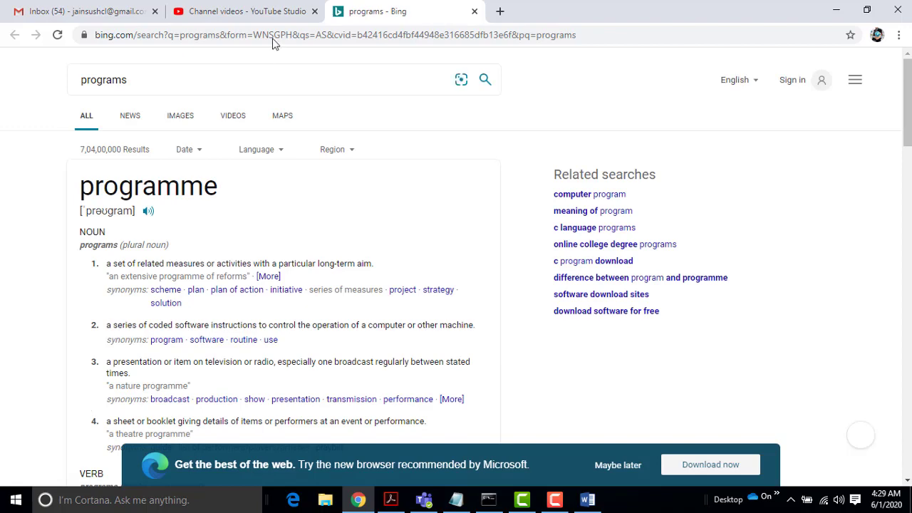
click(475, 10)
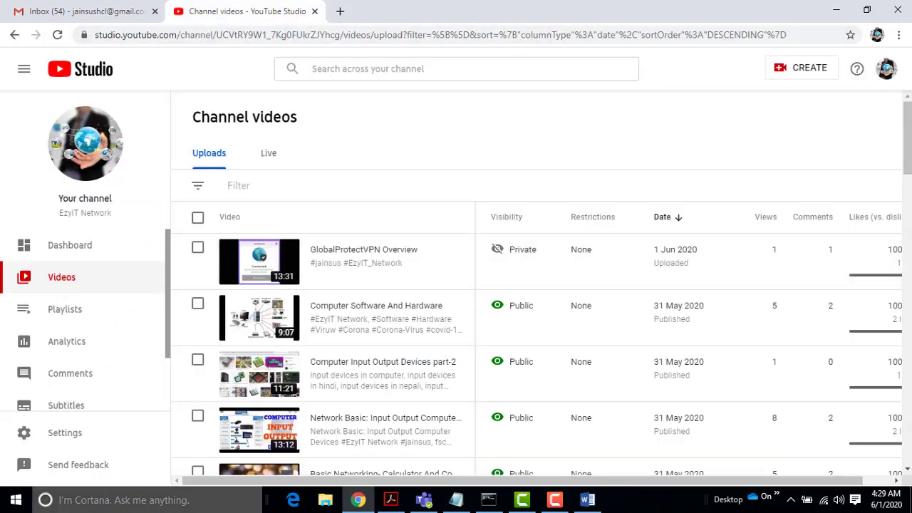
click(837, 10)
- Search the computer for "ms paint" and open the Paint desktop app
click(93, 500)
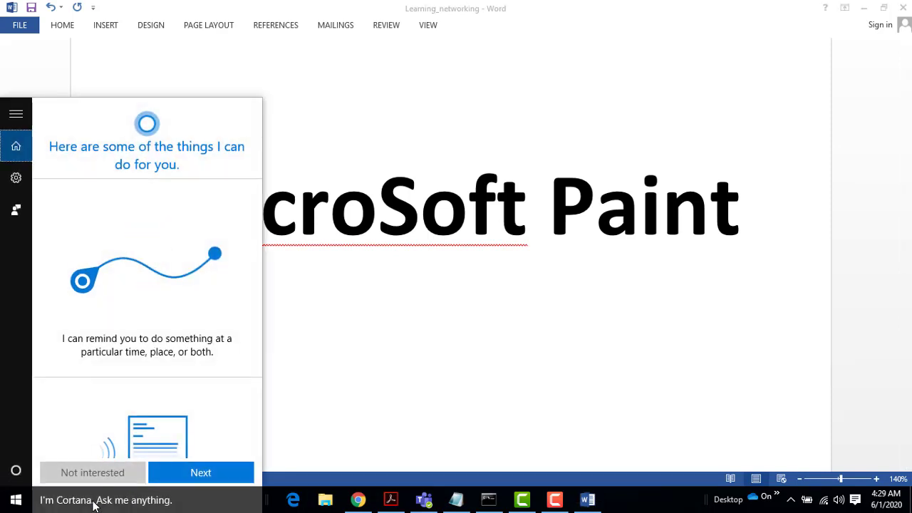
text(ms )
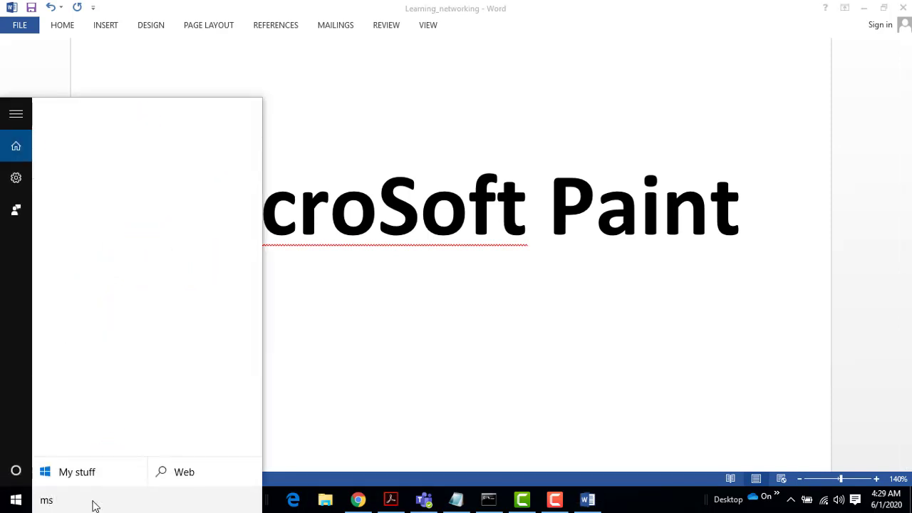
text(paints)
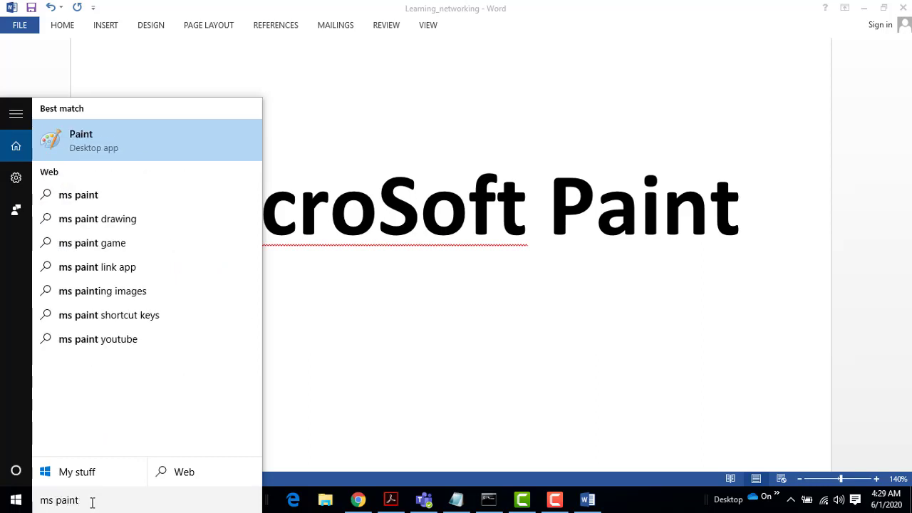
click(87, 148)
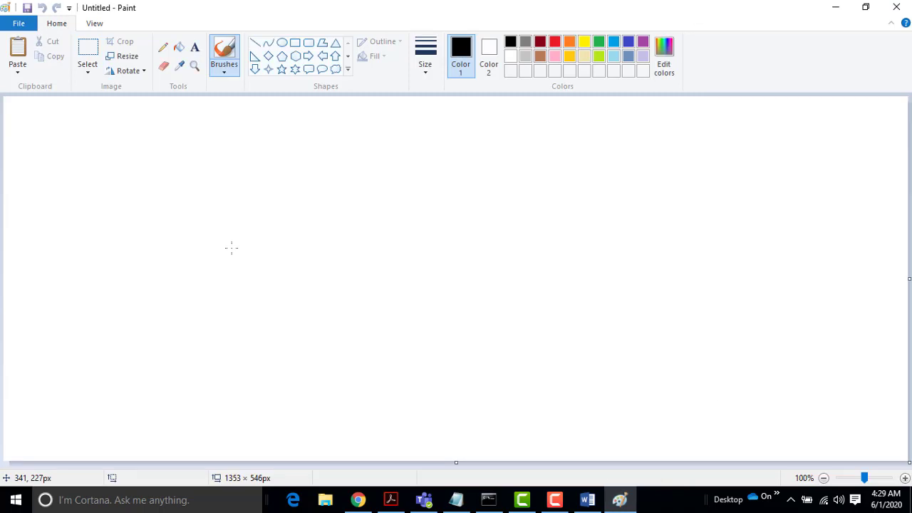
click(20, 25)
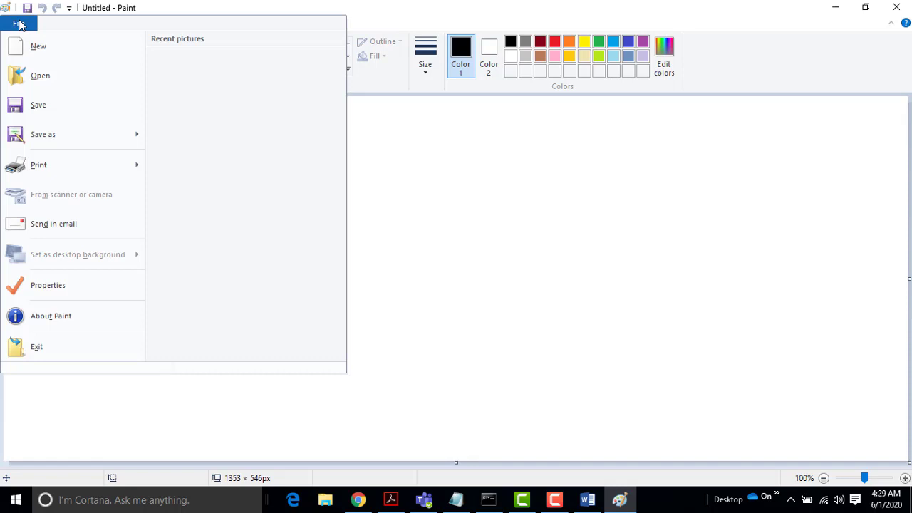
click(14, 501)
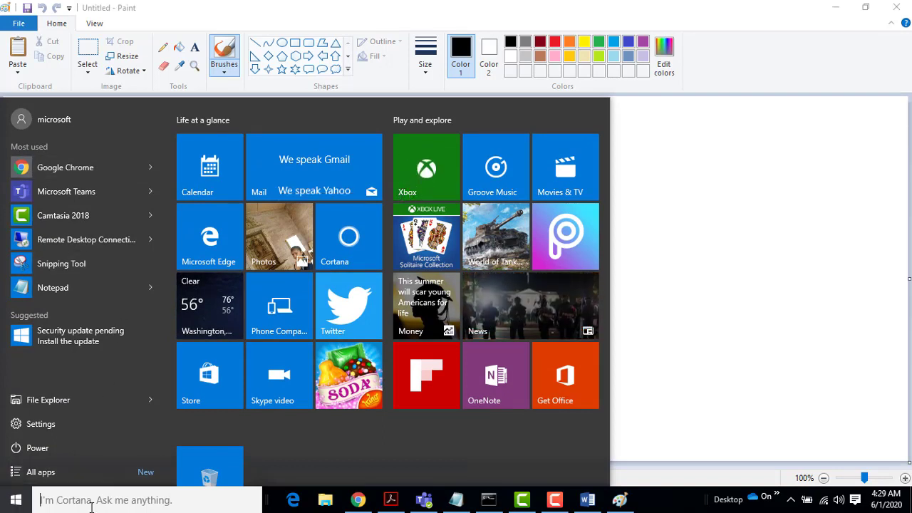
click(770, 180)
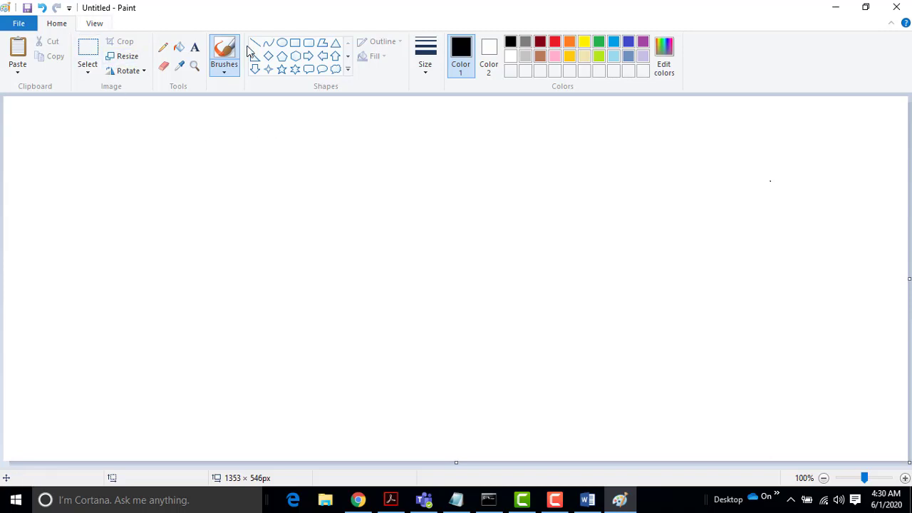
click(95, 25)
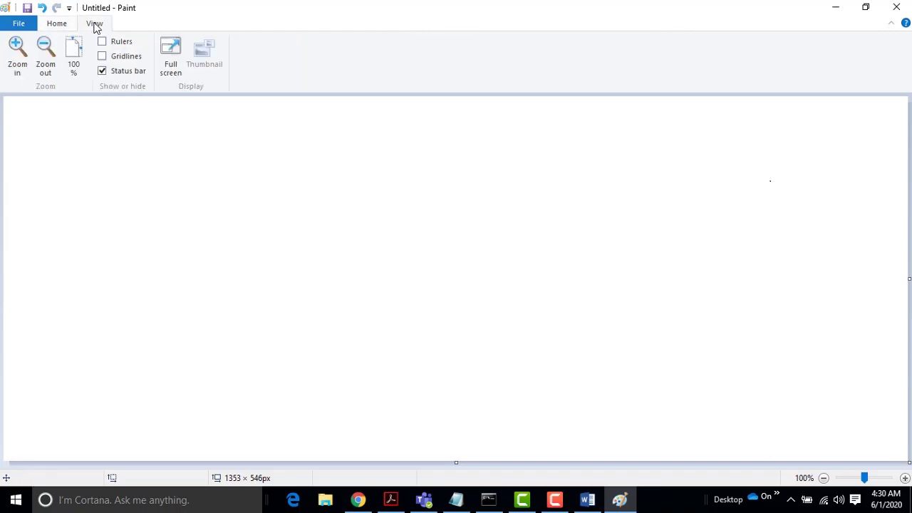
click(66, 27)
click(92, 22)
click(51, 26)
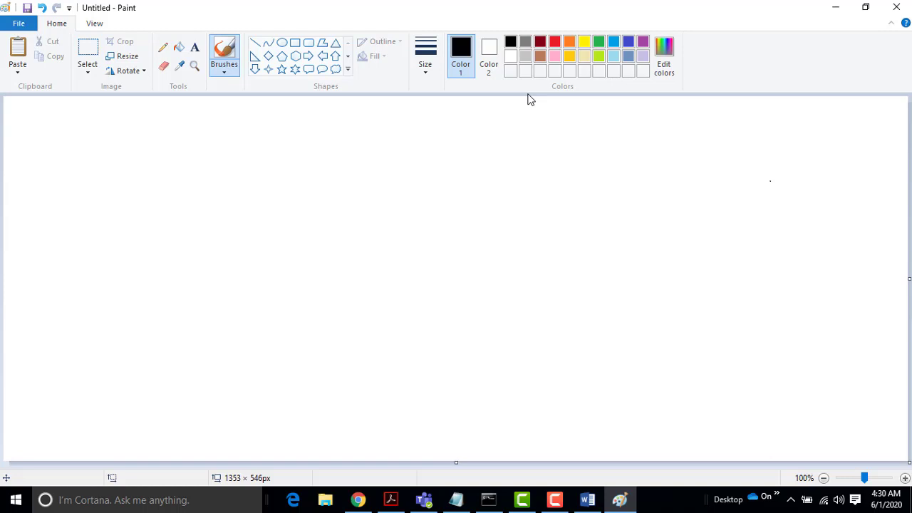
click(101, 30)
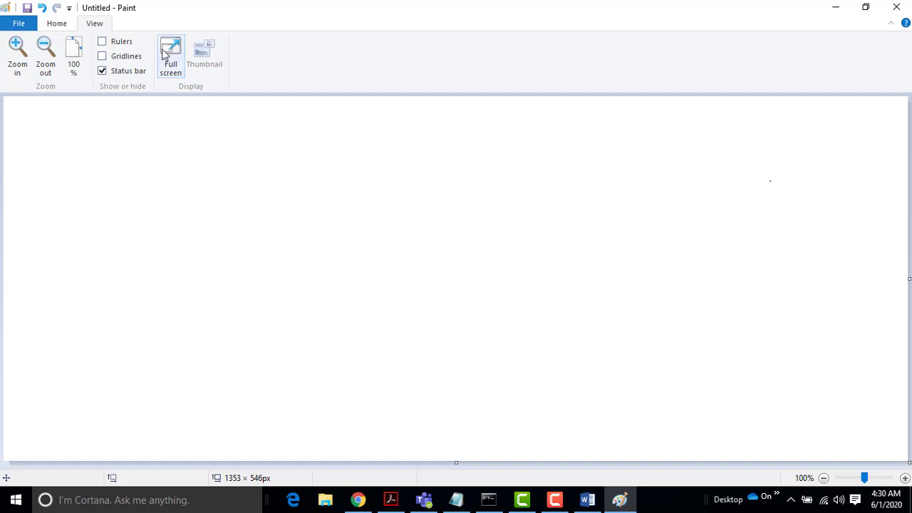
click(57, 24)
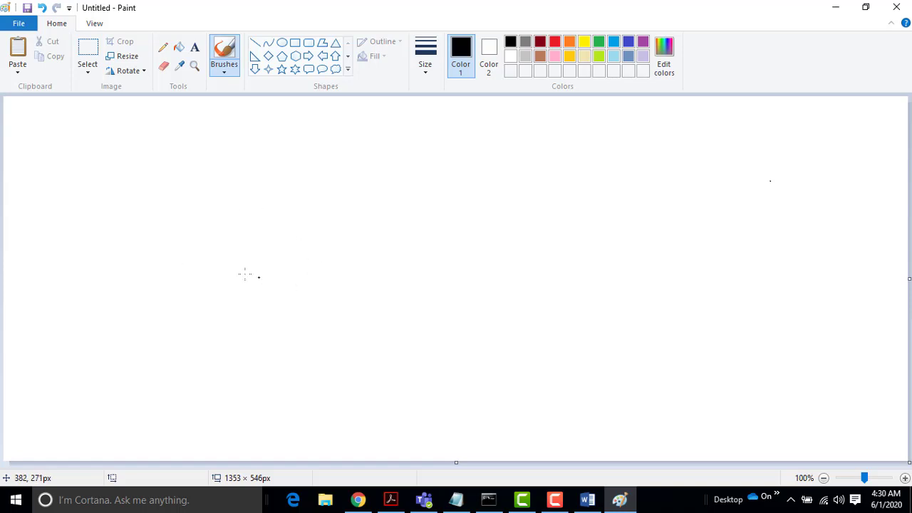
- Place a small black brush dot on the canvas and add the text "abcd" just below it
click(253, 217)
click(195, 47)
click(252, 248)
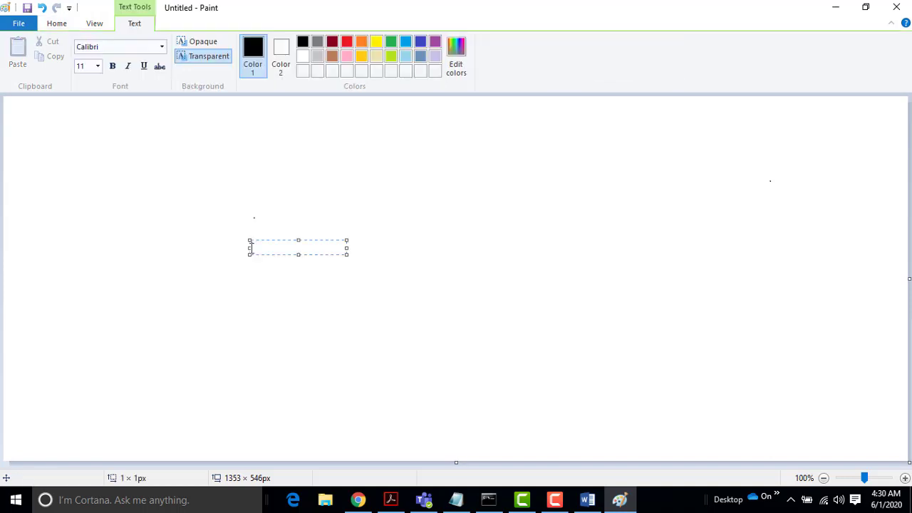
text(abcd)
click(91, 28)
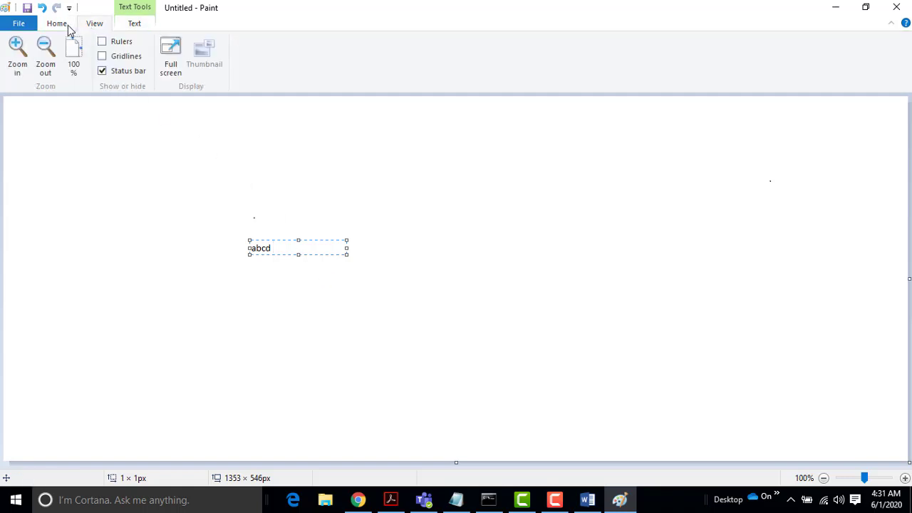
- Sketch a freehand looping zigzag figure above the "abcd" text and a closed, tapered cup shape beside it with the Pencil
click(67, 24)
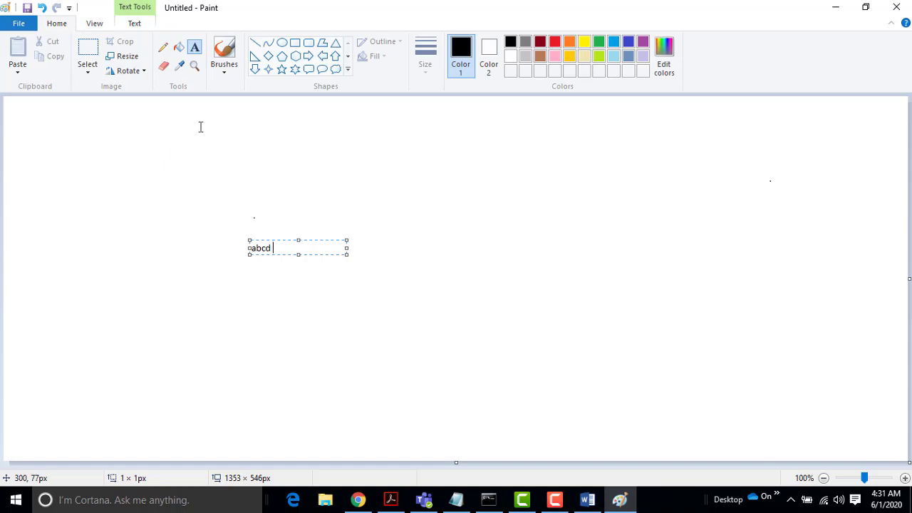
click(164, 48)
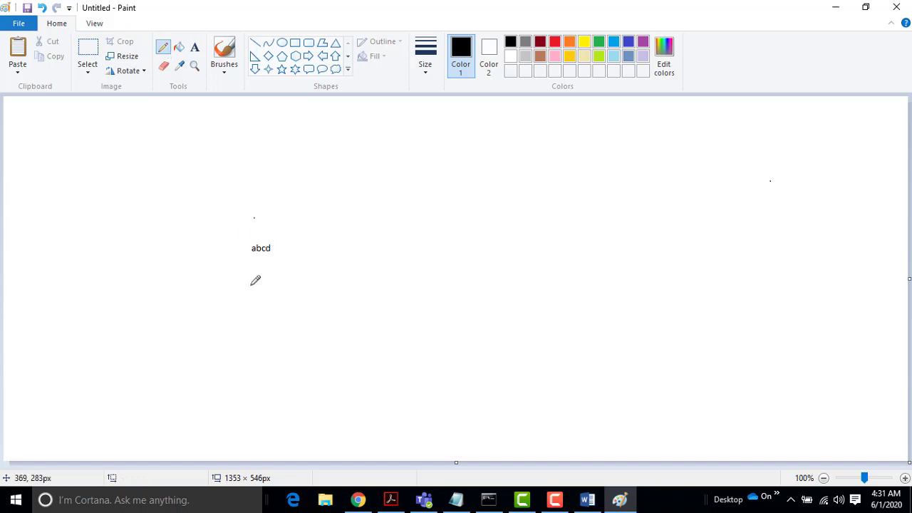
mouse_move(188, 149)
mouse_down()
mouse_move(188, 192)
mouse_move(206, 191)
mouse_move(206, 138)
mouse_move(175, 148)
mouse_move(179, 228)
mouse_move(254, 174)
mouse_move(246, 166)
mouse_move(195, 192)
mouse_move(218, 150)
mouse_move(251, 147)
mouse_move(255, 182)
mouse_move(280, 135)
mouse_move(290, 161)
mouse_up()
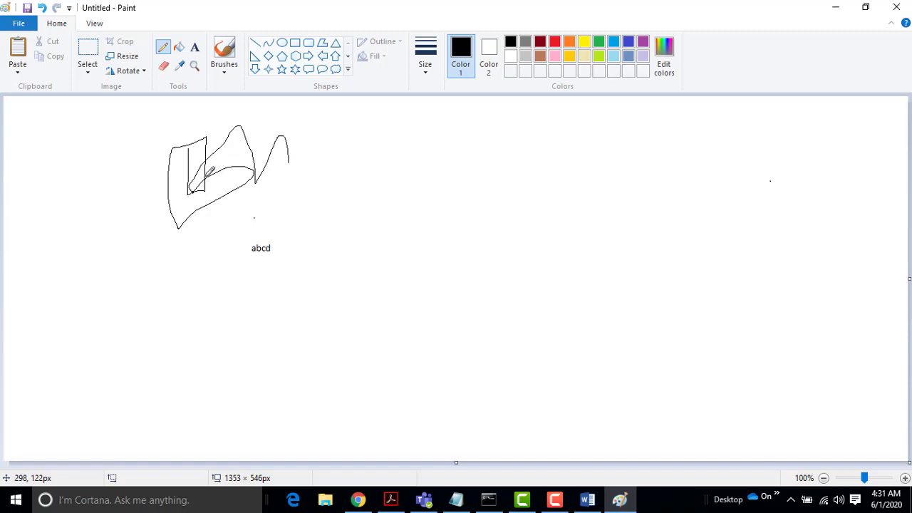
mouse_move(345, 187)
mouse_down()
mouse_move(406, 189)
mouse_move(402, 264)
mouse_move(374, 256)
mouse_move(352, 187)
mouse_up()
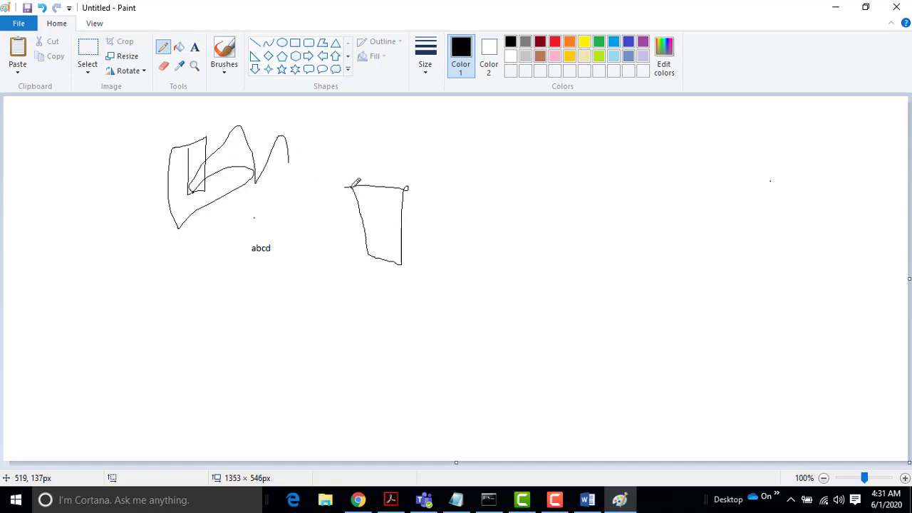
- Fill the tapered cup shape with black and recolour the fill to red
click(179, 50)
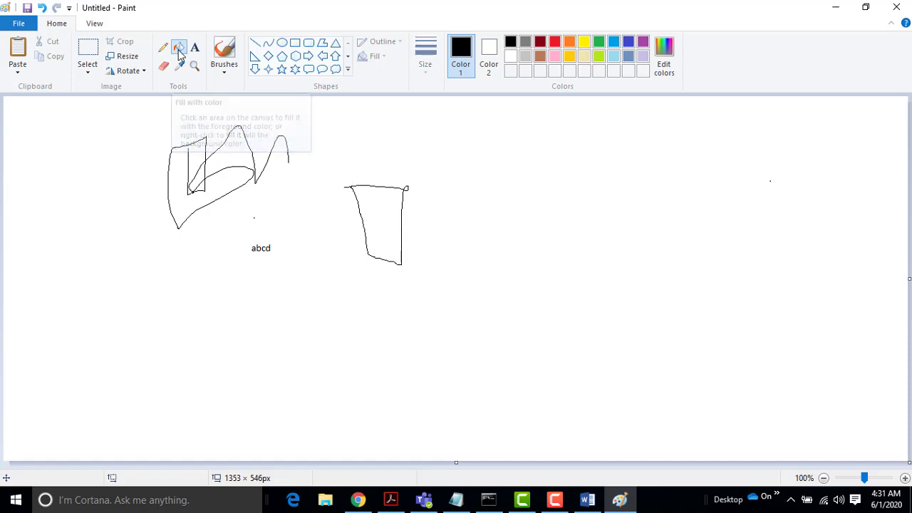
click(385, 214)
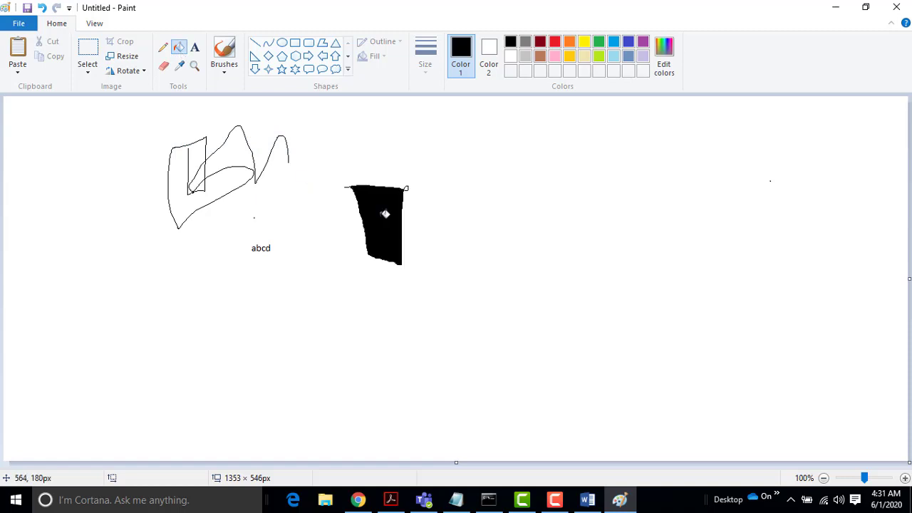
click(556, 43)
scroll(554, 55, down, 1)
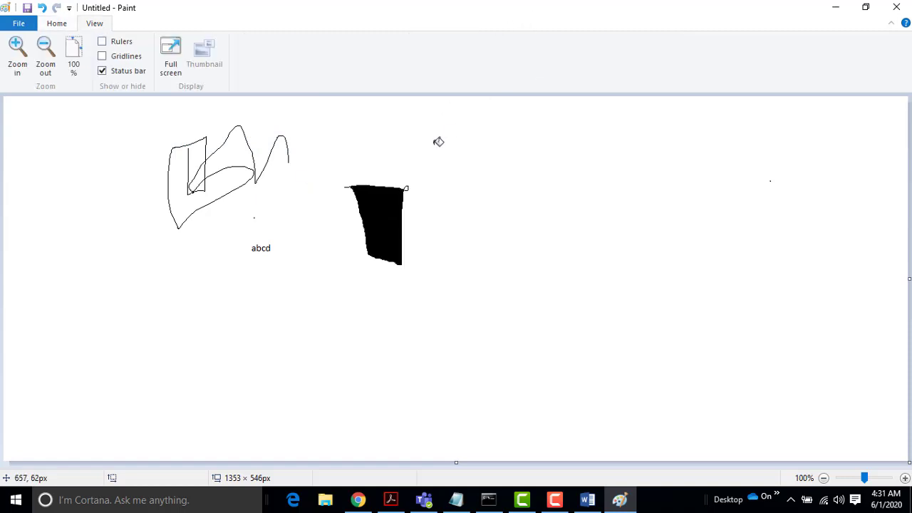
click(385, 224)
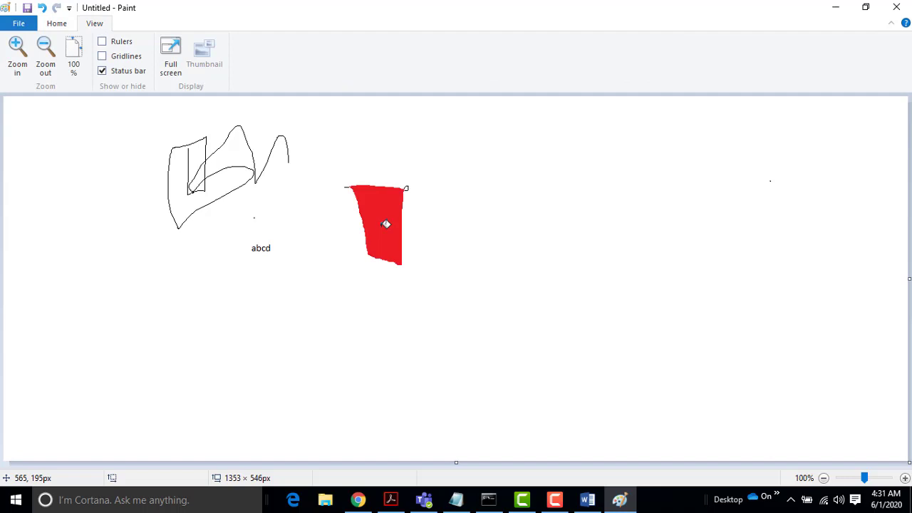
- Add the text "ezyit" in red beside the filled cup shape and select the word
click(57, 25)
click(196, 49)
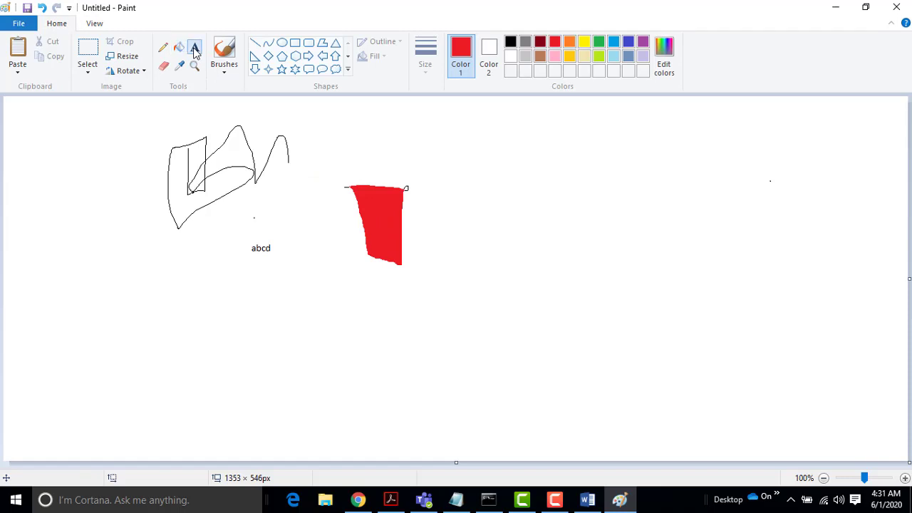
click(480, 185)
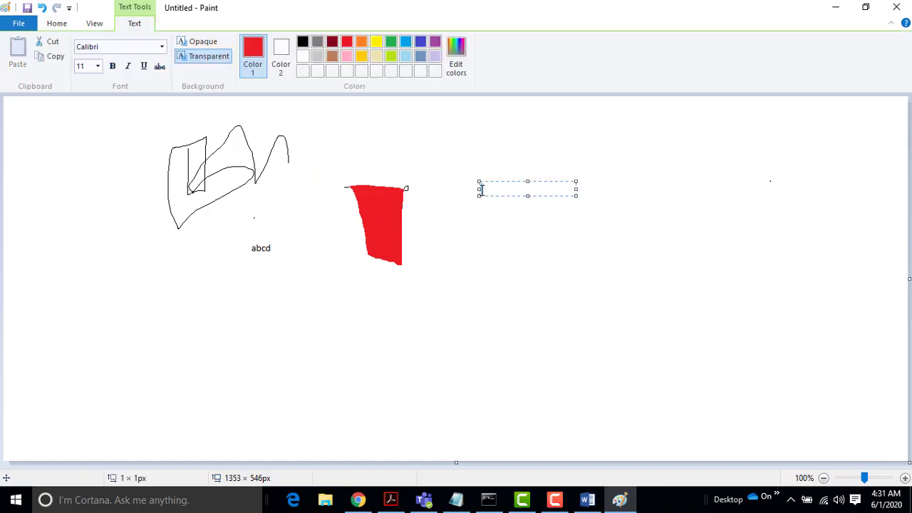
text(ez)
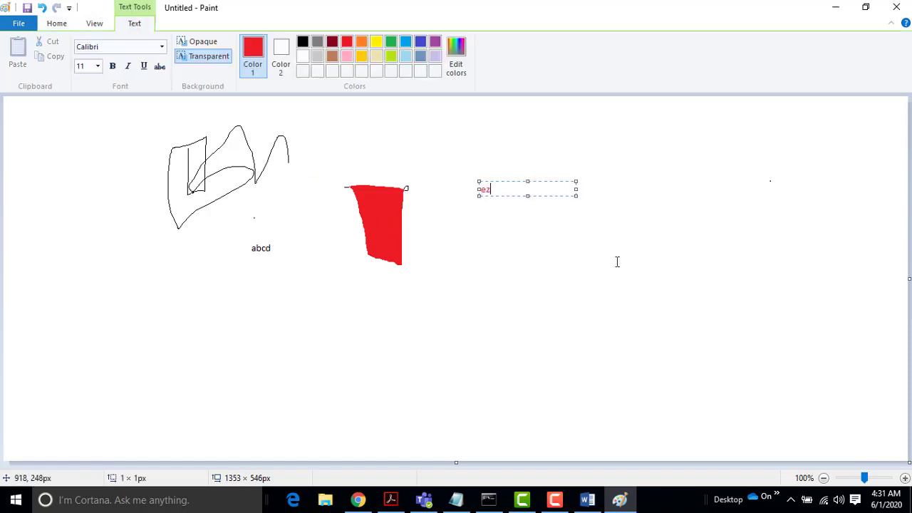
text(ti)
key(BackSpace)
key(BackSpace)
text(it)
drag(506, 191, 484, 193)
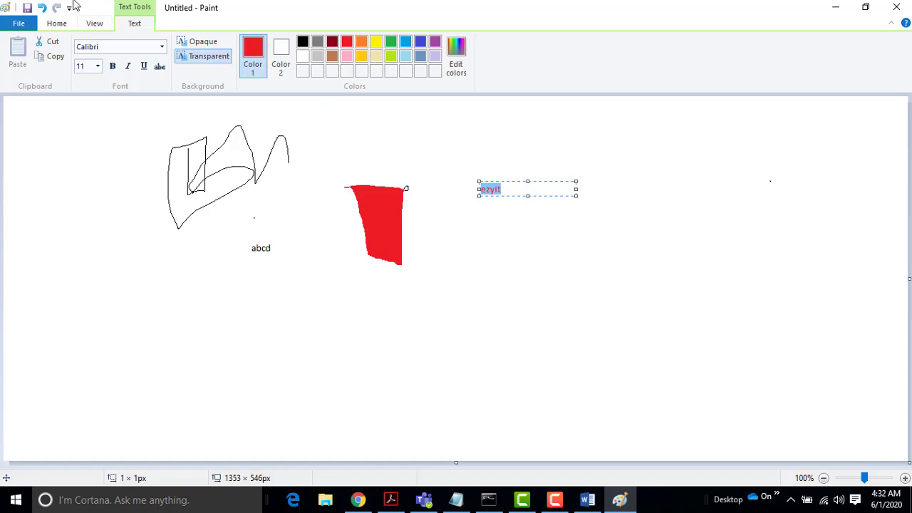
- Erase the upper part of the freehand zigzag figure with the Eraser
click(57, 24)
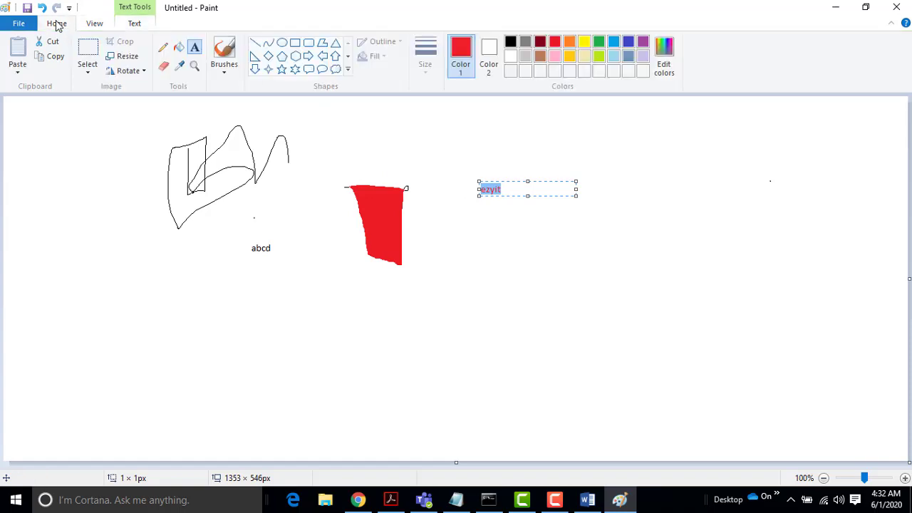
click(165, 68)
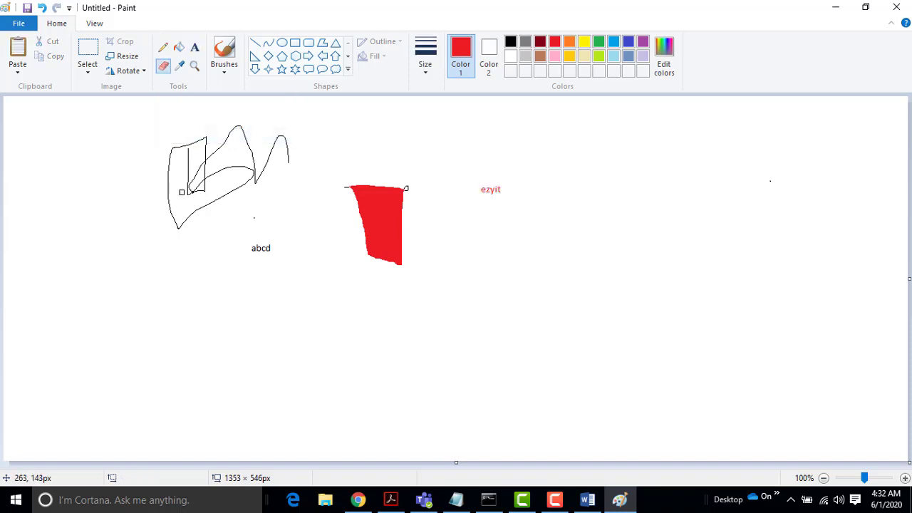
mouse_move(207, 139)
mouse_down()
mouse_move(165, 150)
mouse_move(261, 124)
mouse_move(199, 160)
mouse_move(158, 163)
mouse_move(215, 150)
mouse_up()
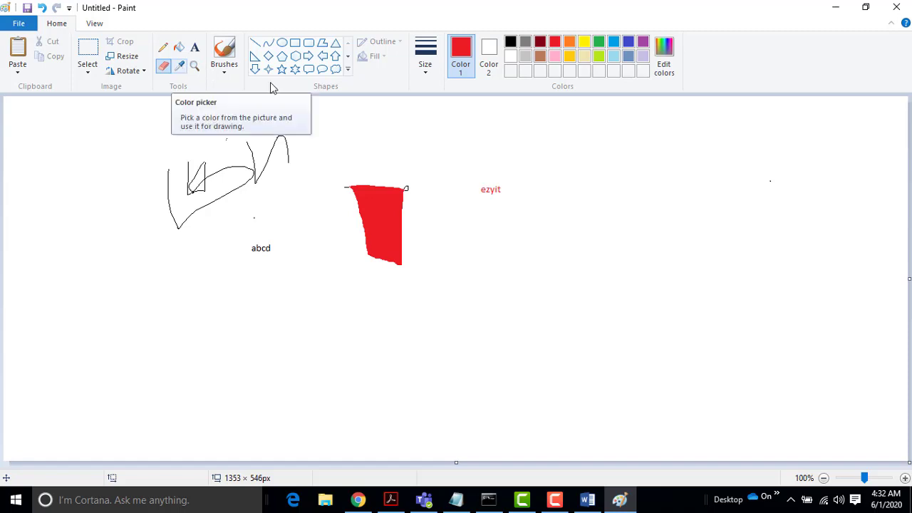
- Sample the filled cup shape's red as the drawing colour with the Color picker
click(180, 67)
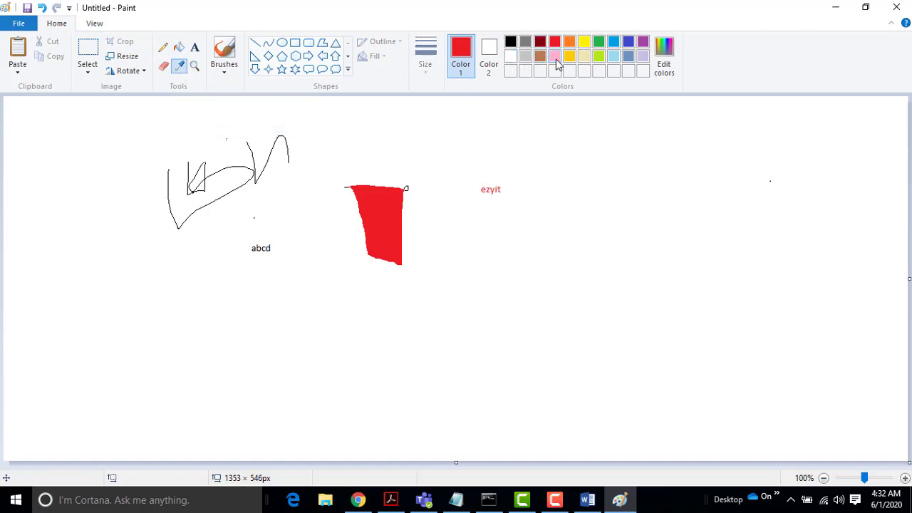
click(556, 60)
click(387, 216)
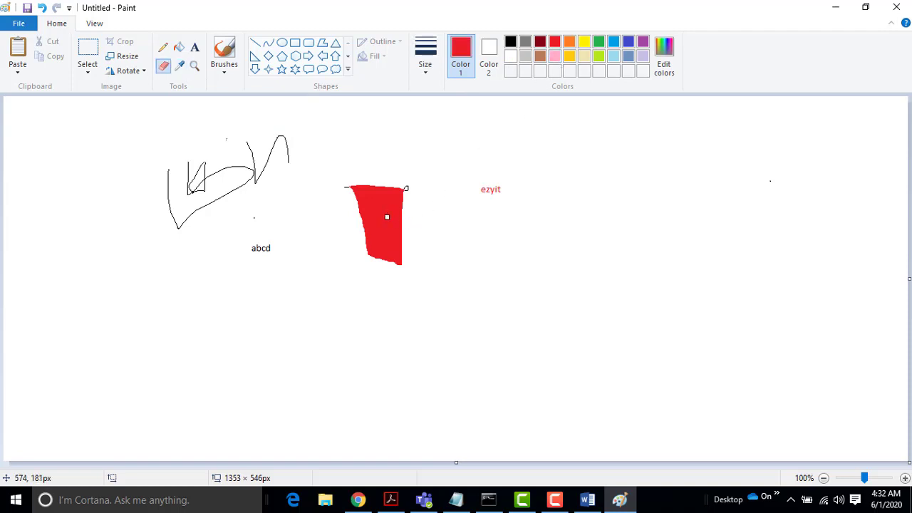
- Set the drawing colour to brown, resample the cup shape's red with the Color picker, and erase a short diagonal streak inside the cup
click(178, 69)
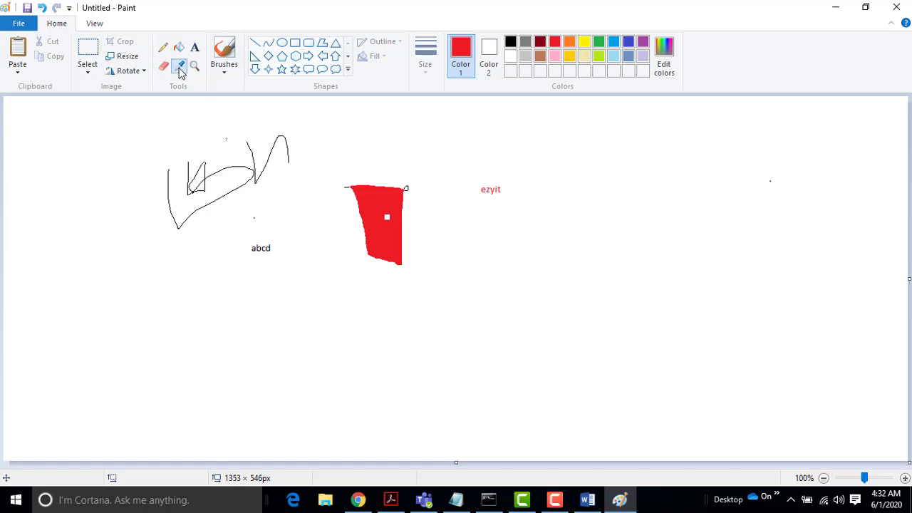
click(543, 60)
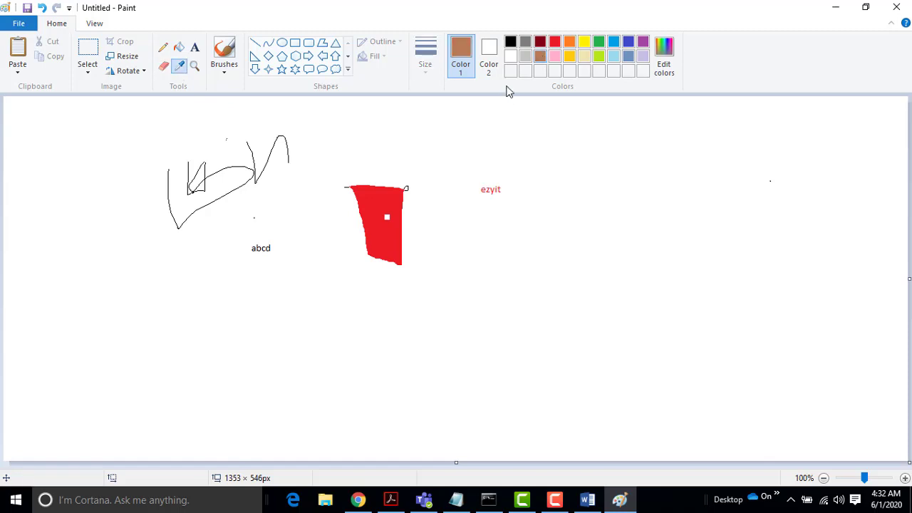
click(383, 212)
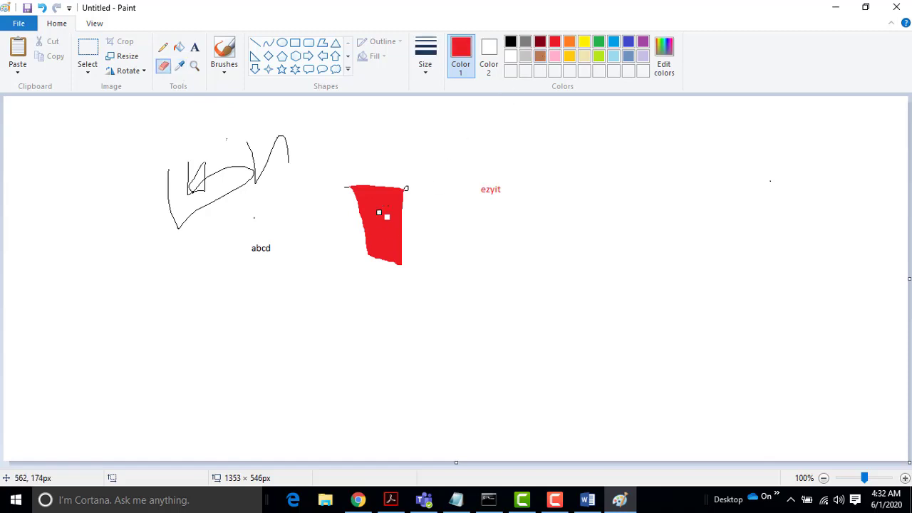
drag(383, 214, 397, 242)
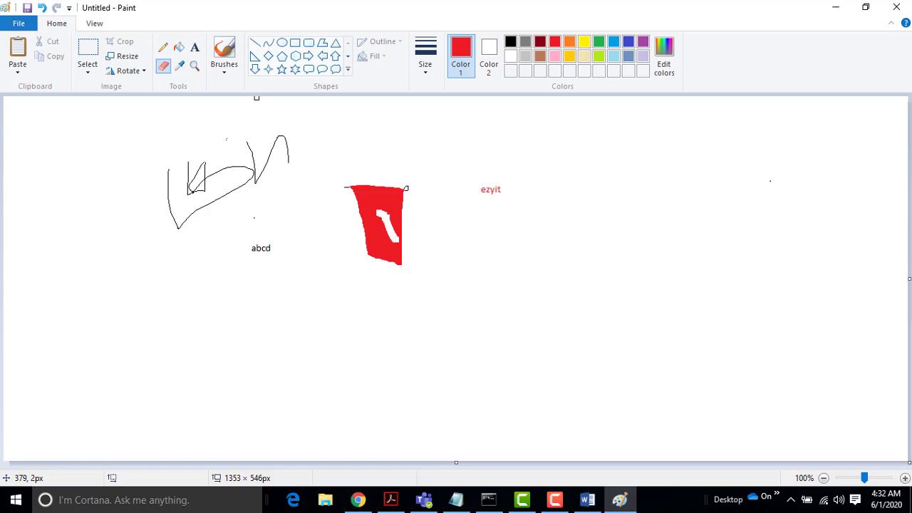
- Choose brown with the Color picker active, sample the cup's red again, and leave a small erased spot near the cup's upper-left edge
click(183, 65)
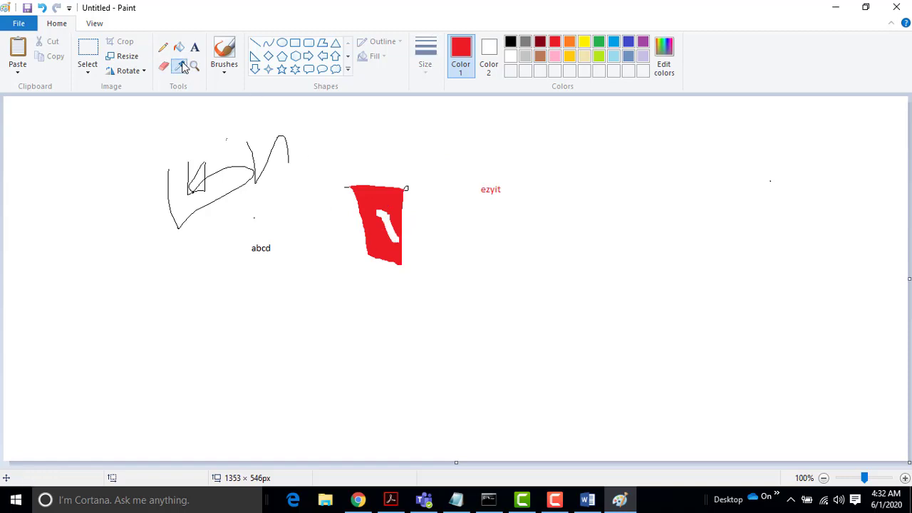
click(541, 56)
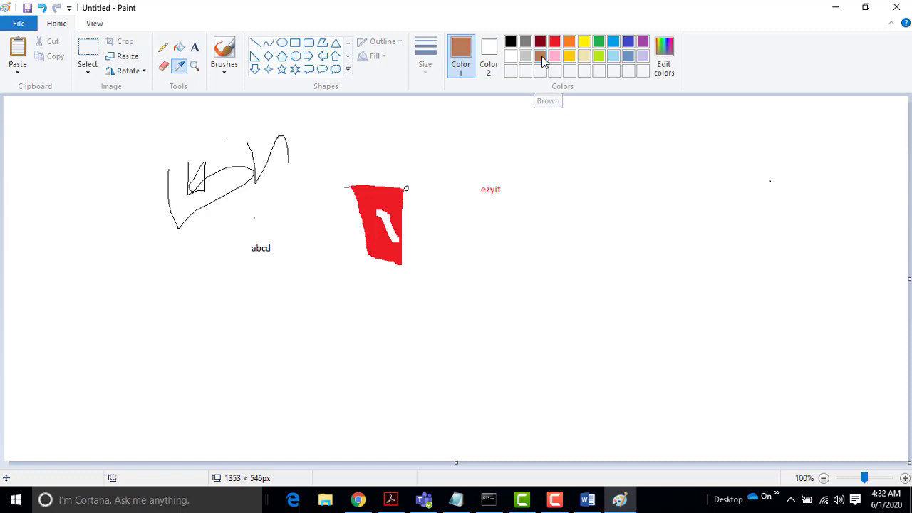
click(369, 204)
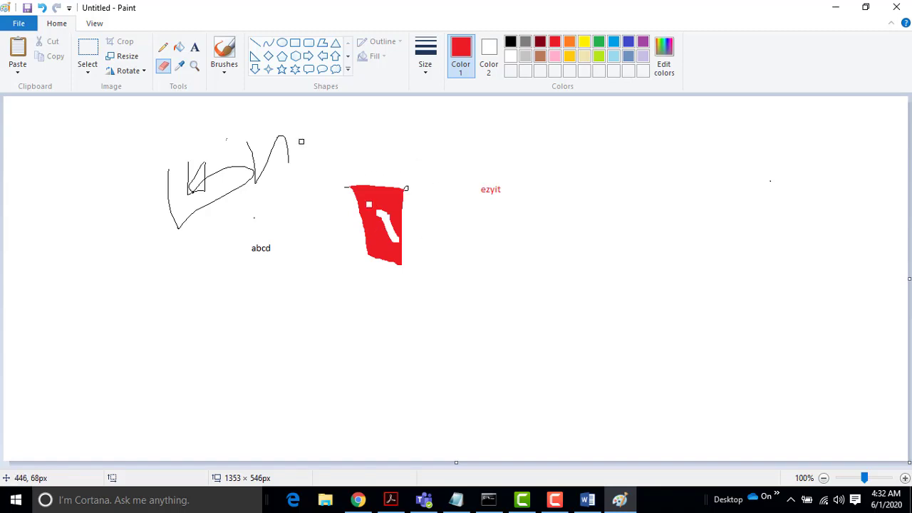
- Draw a thin red freehand loop below and beside the word "ezyit" with the basic Brush
click(230, 48)
click(224, 75)
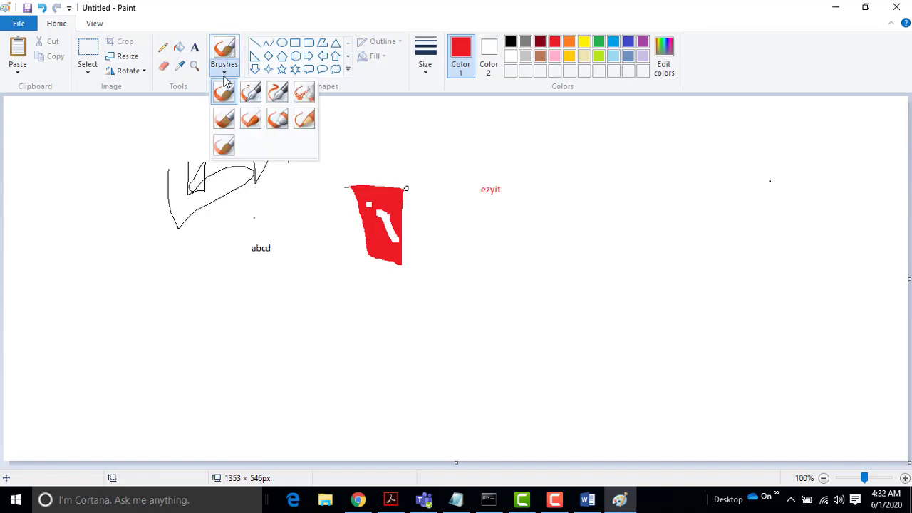
click(224, 92)
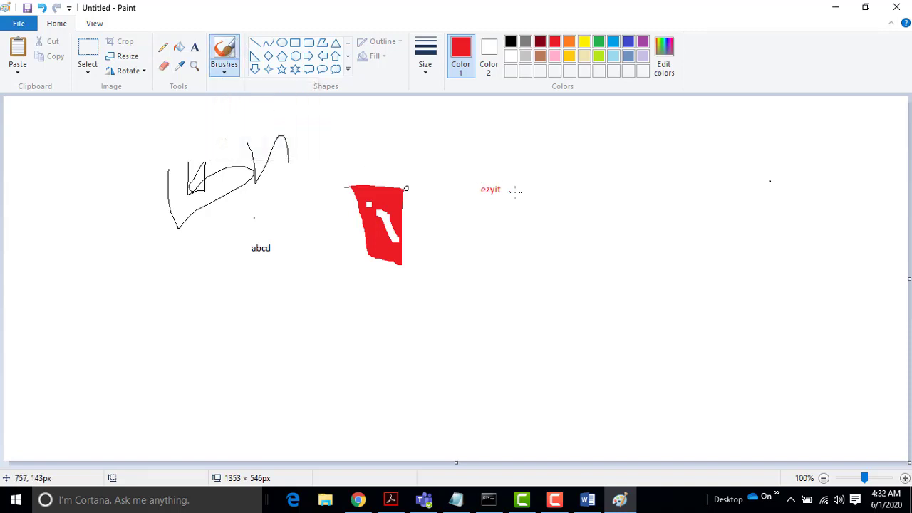
mouse_move(528, 191)
mouse_down()
mouse_move(542, 244)
mouse_move(568, 256)
mouse_move(582, 289)
mouse_move(539, 282)
mouse_move(490, 229)
mouse_up()
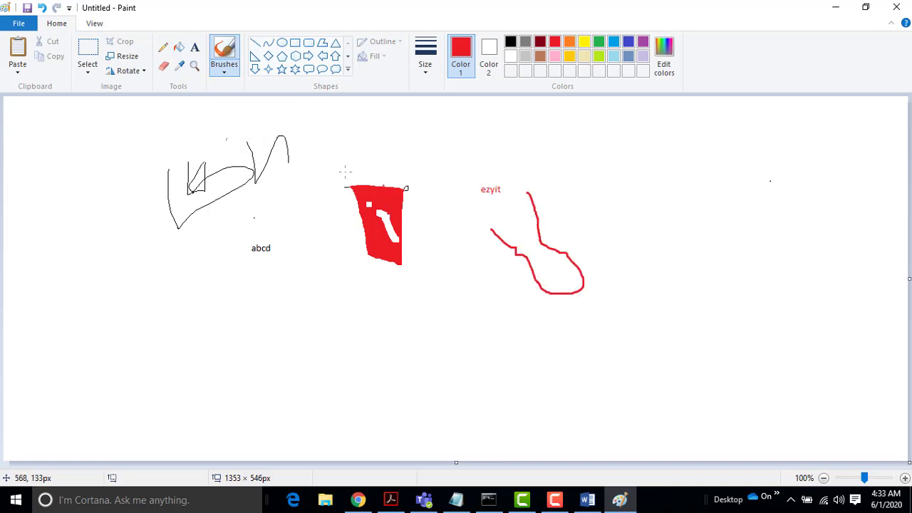
- Paint a thick red diagonal stroke running down beside the thin loop with the Oil brush
click(224, 69)
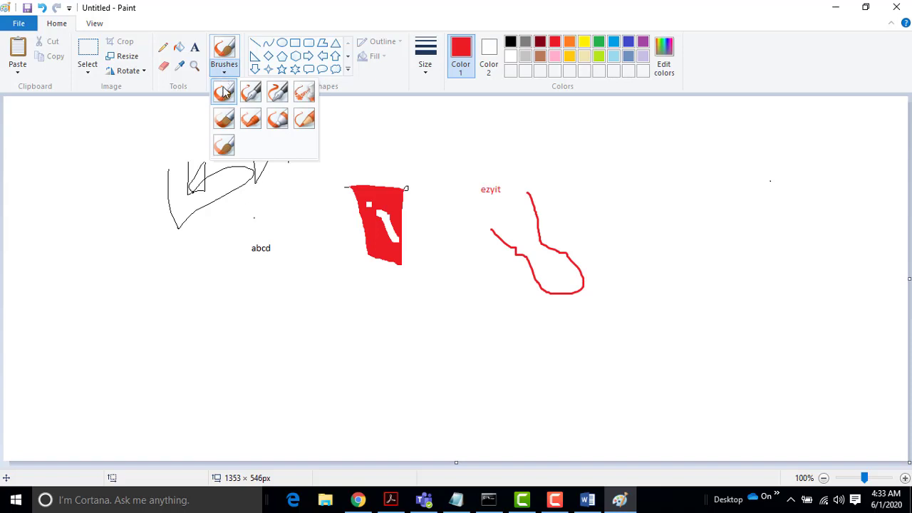
click(226, 125)
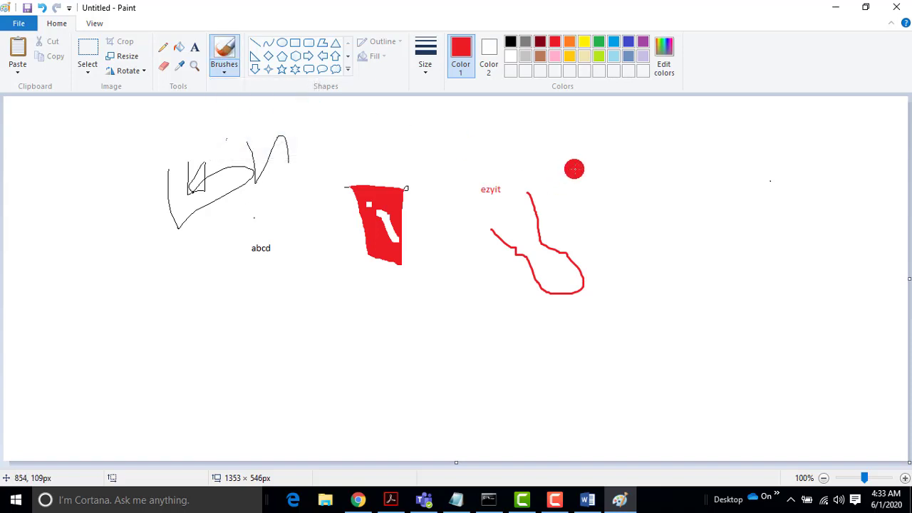
mouse_move(576, 171)
mouse_down()
mouse_move(594, 223)
mouse_move(629, 249)
mouse_move(656, 325)
mouse_up()
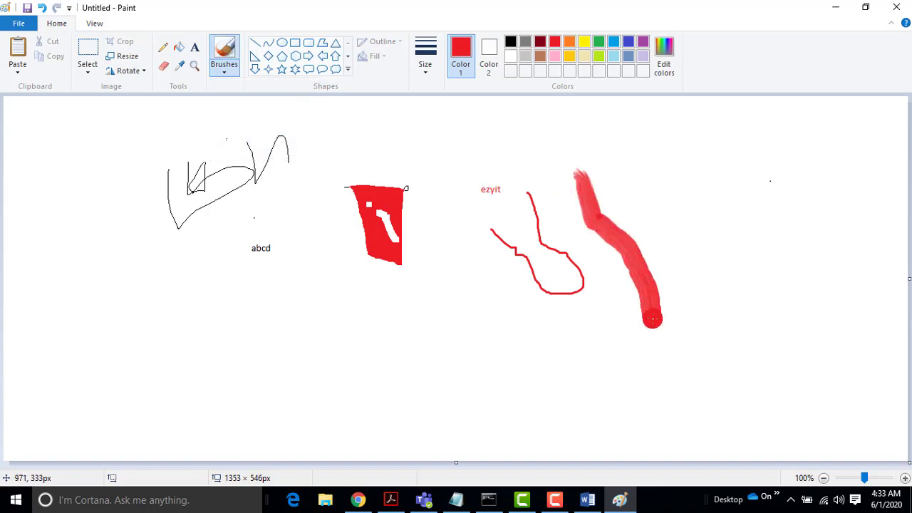
- Paint a translucent red hairpin-shaped stroke next to the thick diagonal stroke with the Watercolor brush
click(224, 74)
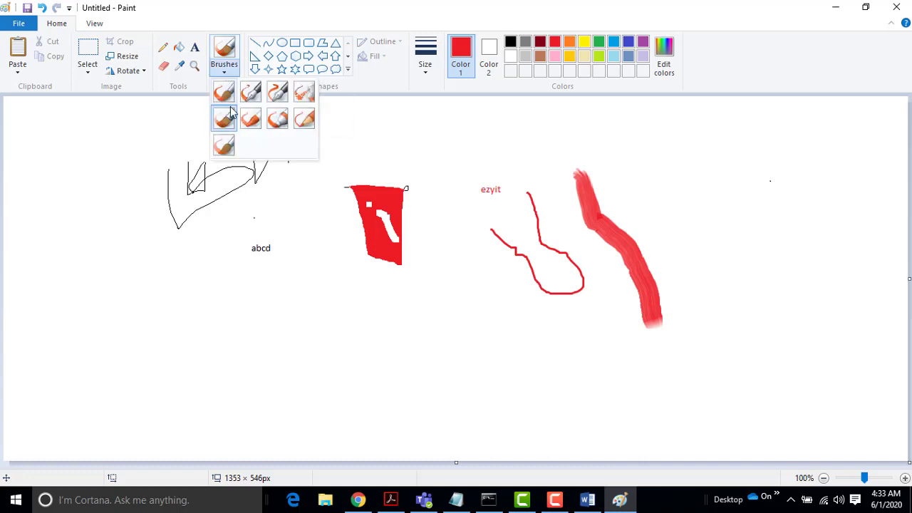
click(224, 150)
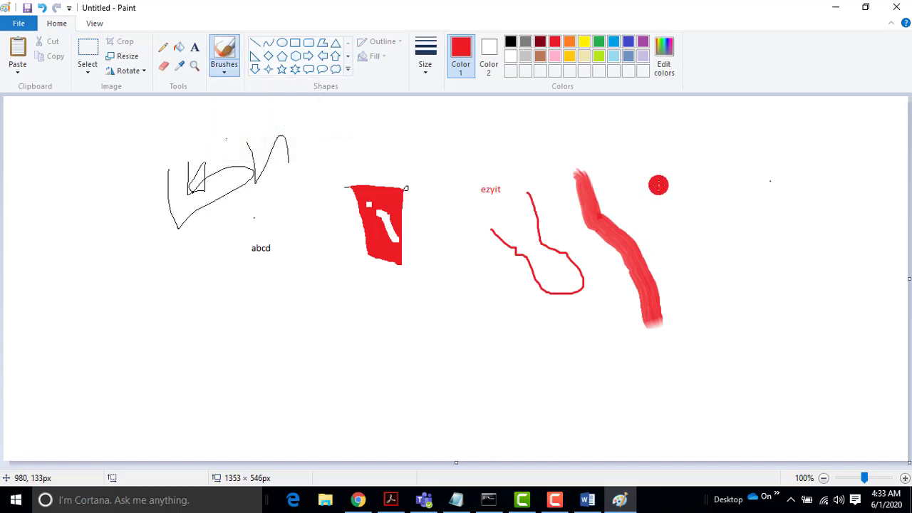
mouse_move(654, 187)
mouse_down()
mouse_move(668, 224)
mouse_move(720, 289)
mouse_move(715, 310)
mouse_move(688, 292)
mouse_move(617, 195)
mouse_move(595, 185)
mouse_up()
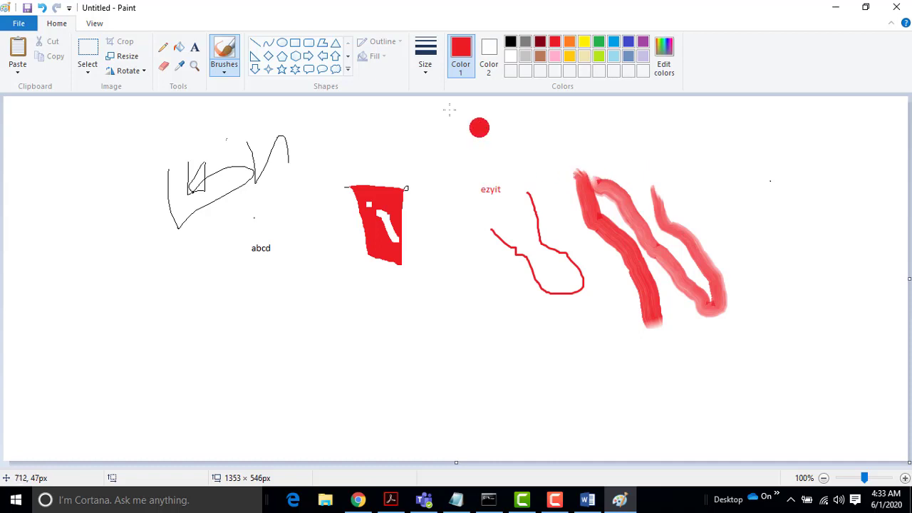
- Choose the Line shape and start a new blank picture without saving the current drawing
click(257, 44)
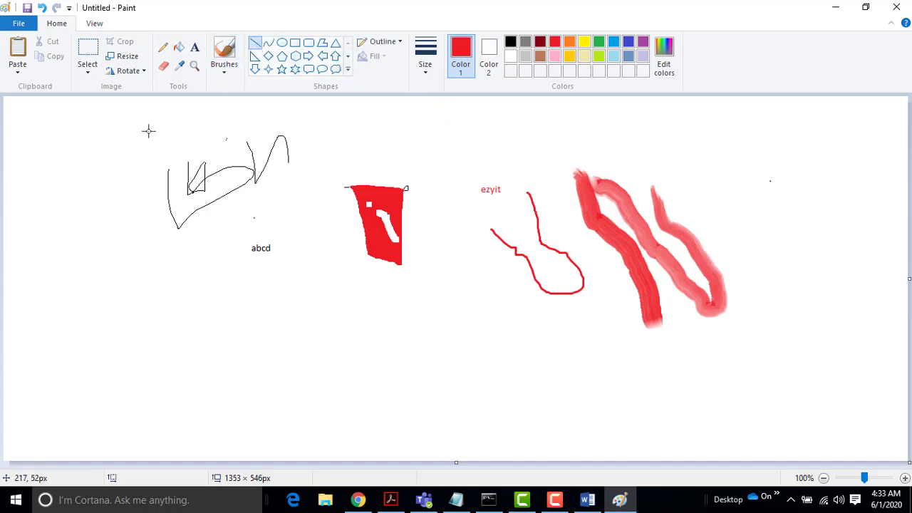
click(17, 24)
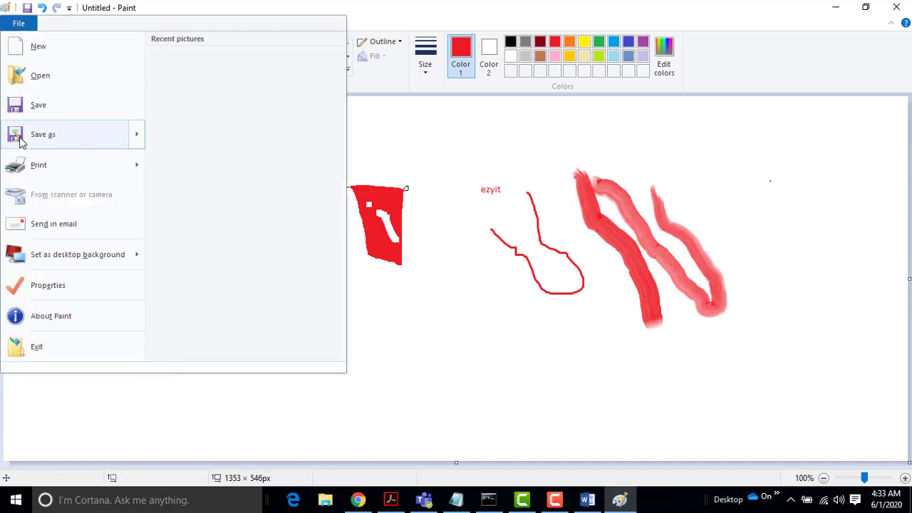
click(22, 46)
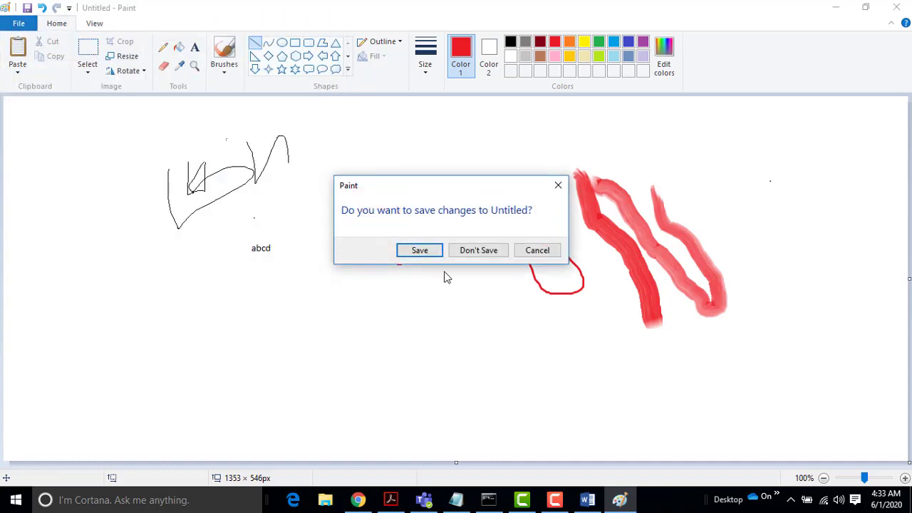
click(476, 251)
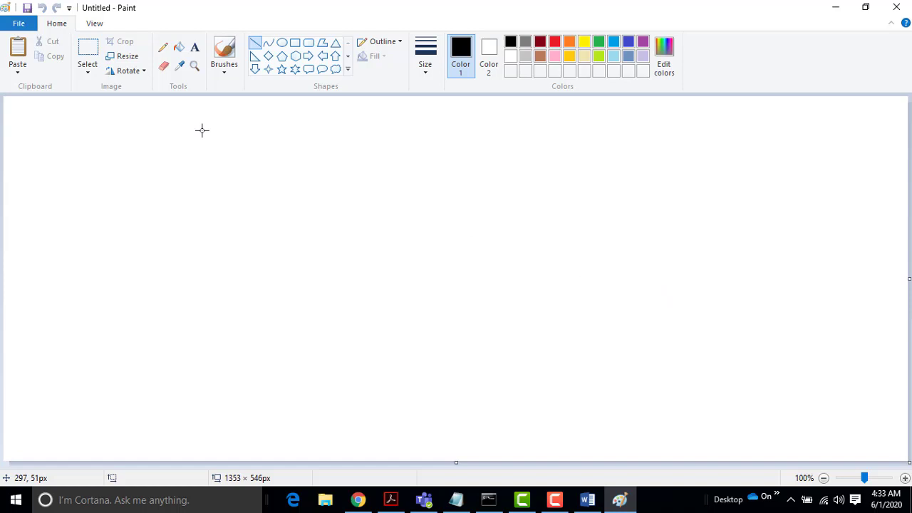
- Draw a vertical black line about 213 px long and, beside it, a diagonal Curve bowed outward to the upper right
click(256, 44)
drag(215, 163, 215, 304)
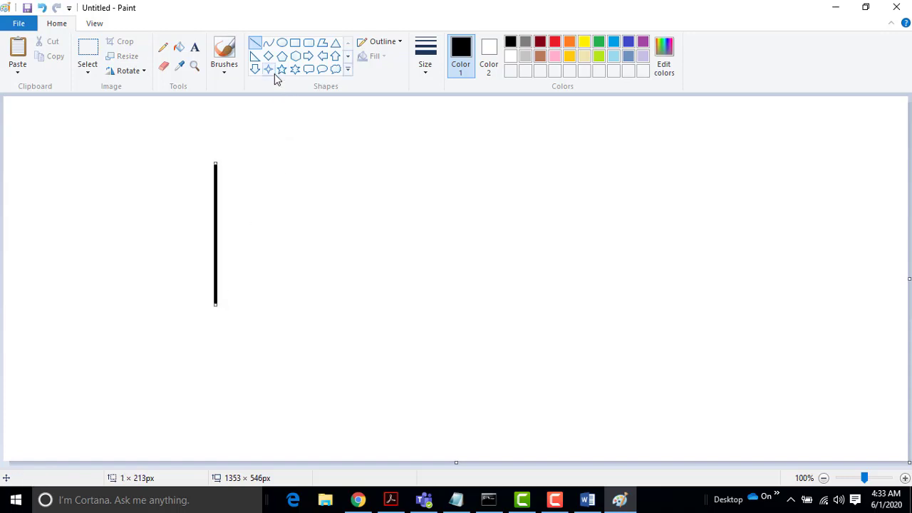
click(270, 45)
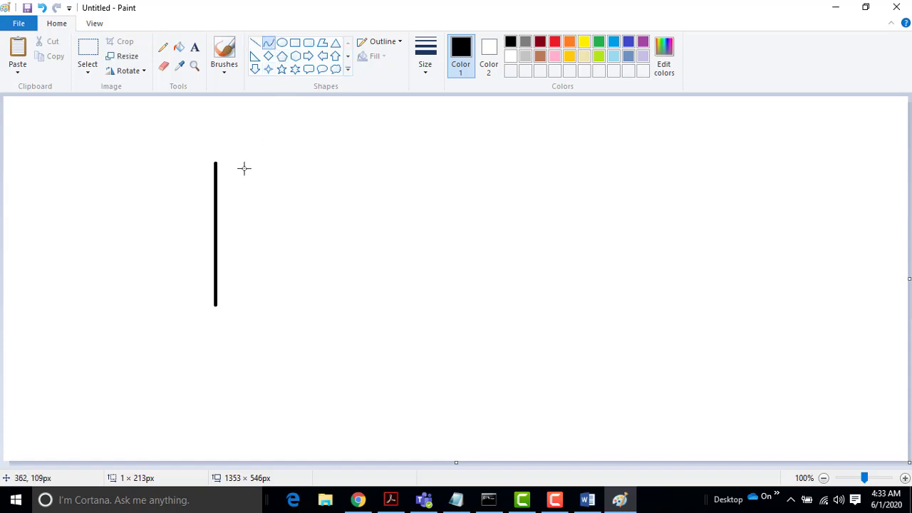
drag(244, 165, 363, 311)
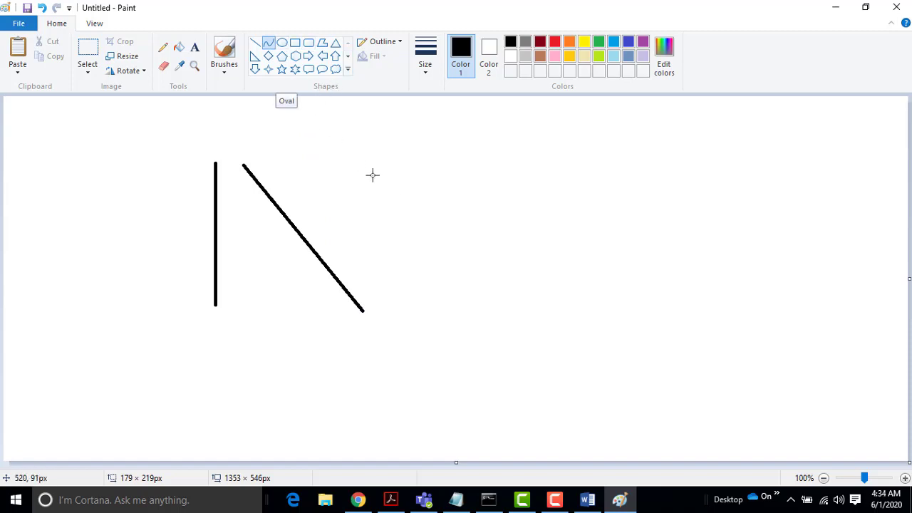
drag(373, 164, 458, 130)
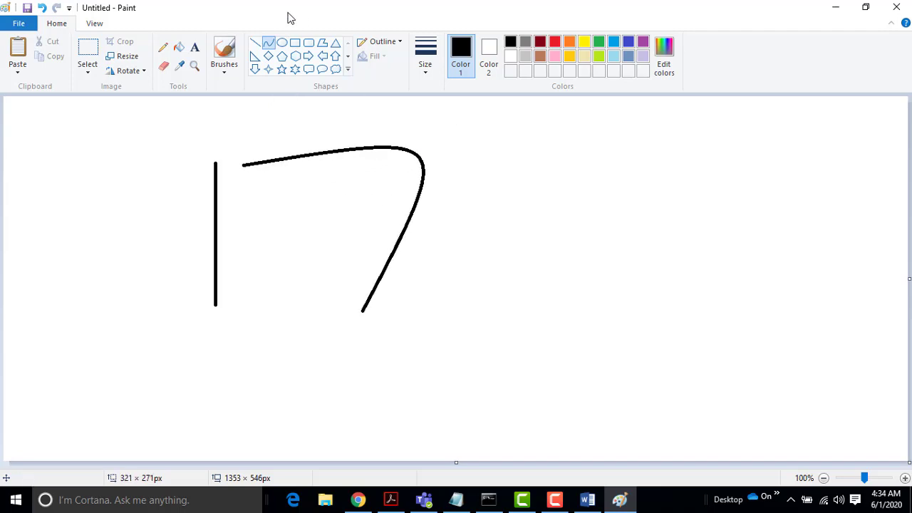
- Draw an oval about 143 × 161 px beside the curve and a rectangle about 132 × 172 px beside the oval
click(282, 42)
drag(488, 163, 582, 270)
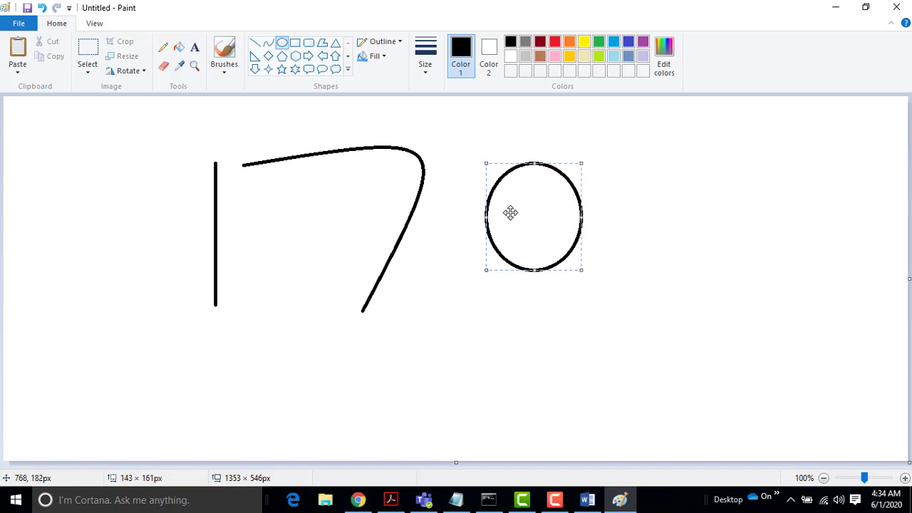
click(297, 43)
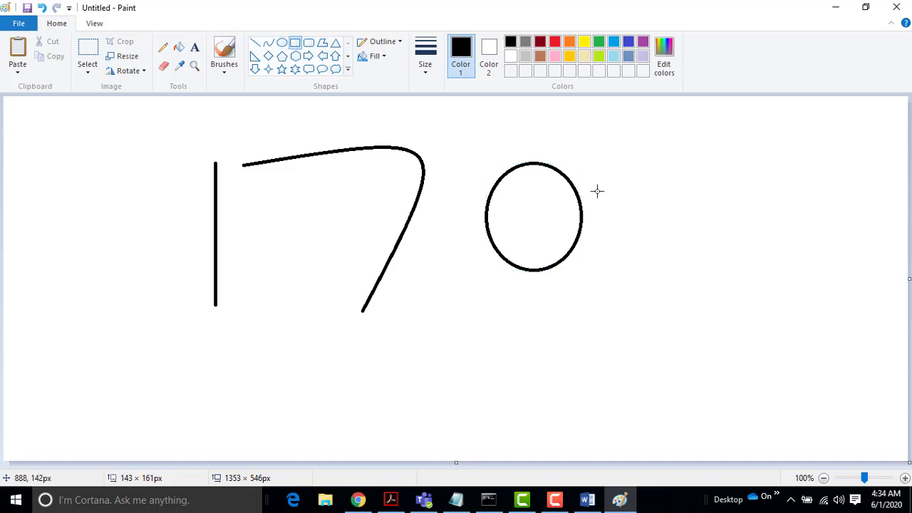
drag(607, 163, 697, 278)
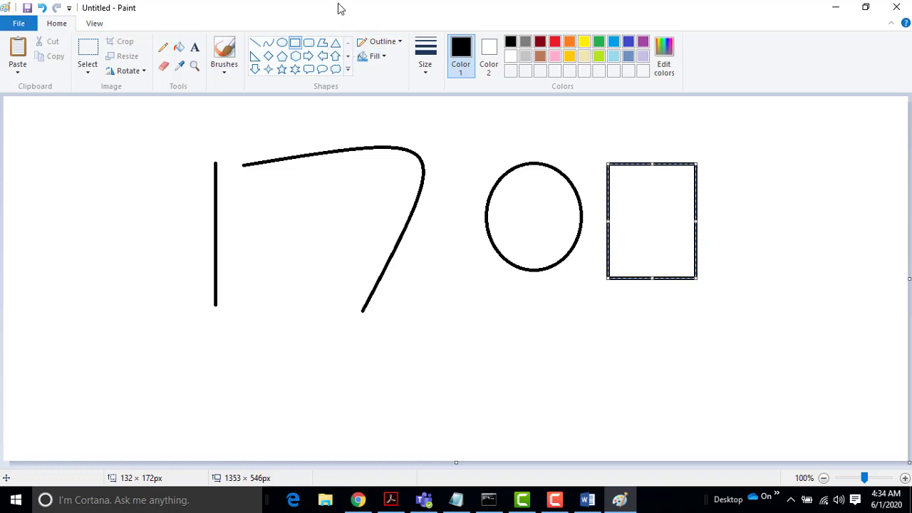
- Draw a rounded rectangle about 163 × 188 px on the far side of the vertical line
click(308, 43)
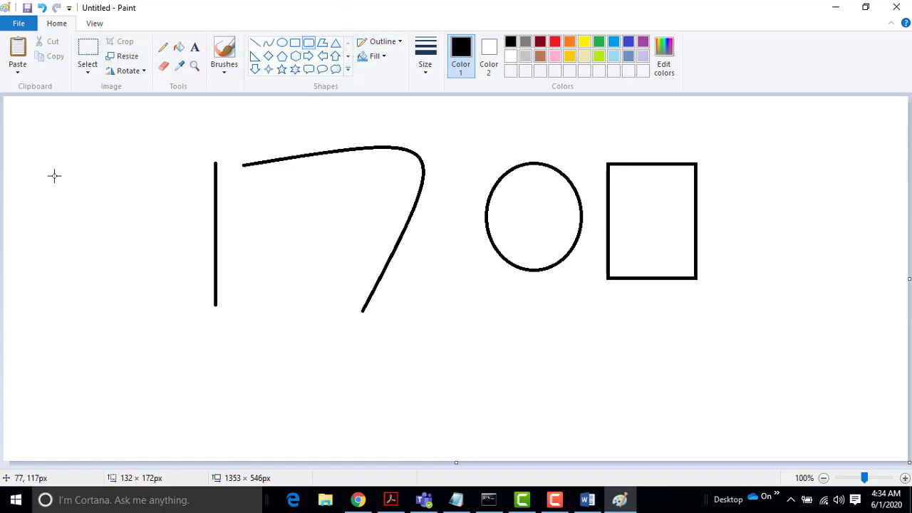
drag(52, 170, 161, 298)
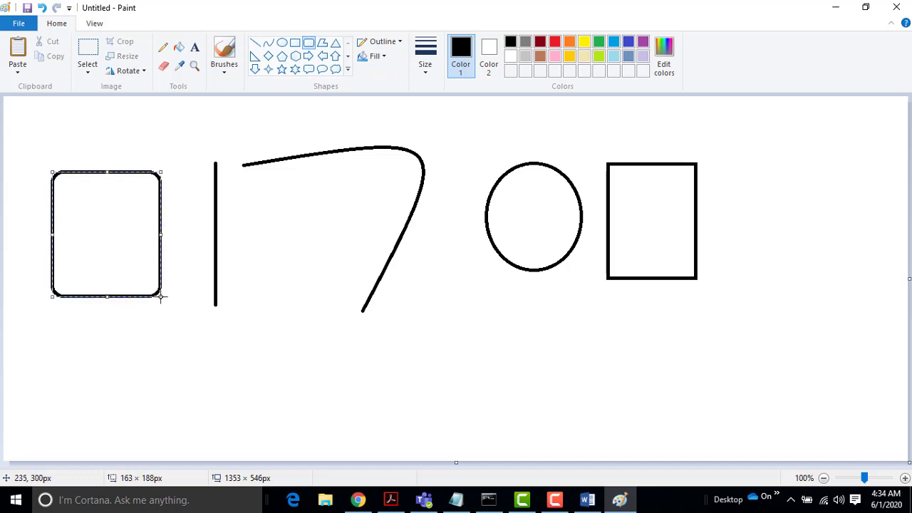
- Draw connected Polygon segments below the oval, zigzagging up to its lower edge, down again, and up to its left edge
click(322, 45)
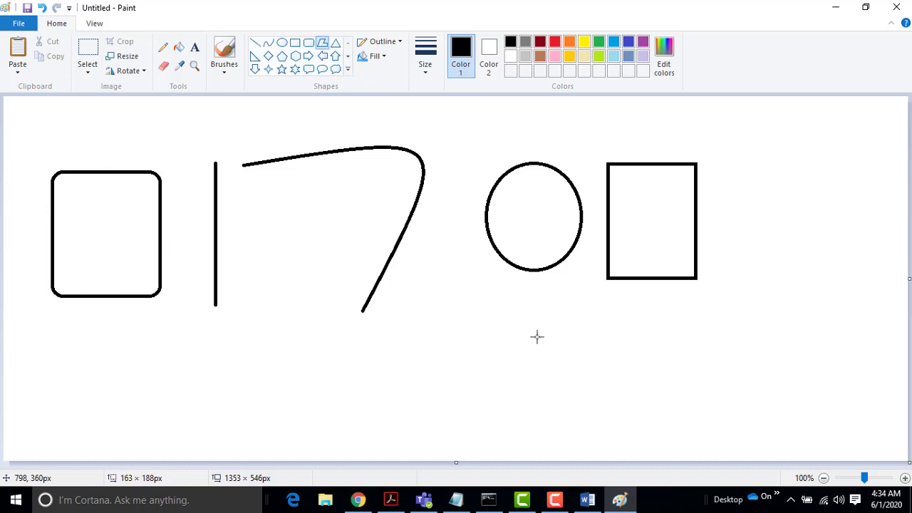
mouse_move(540, 333)
mouse_down()
mouse_move(636, 427)
mouse_move(651, 413)
mouse_move(664, 354)
mouse_move(606, 442)
mouse_move(585, 445)
mouse_move(579, 391)
mouse_up()
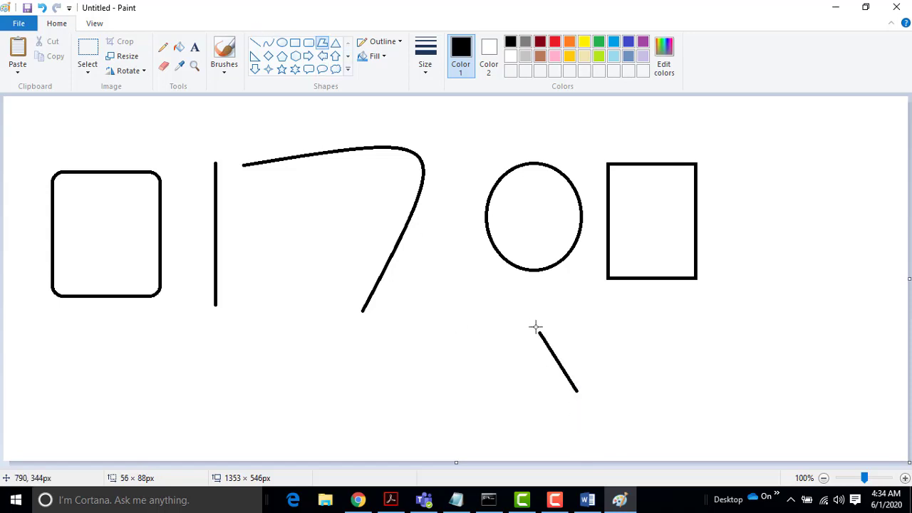
drag(542, 333, 441, 390)
drag(482, 300, 441, 390)
click(465, 305)
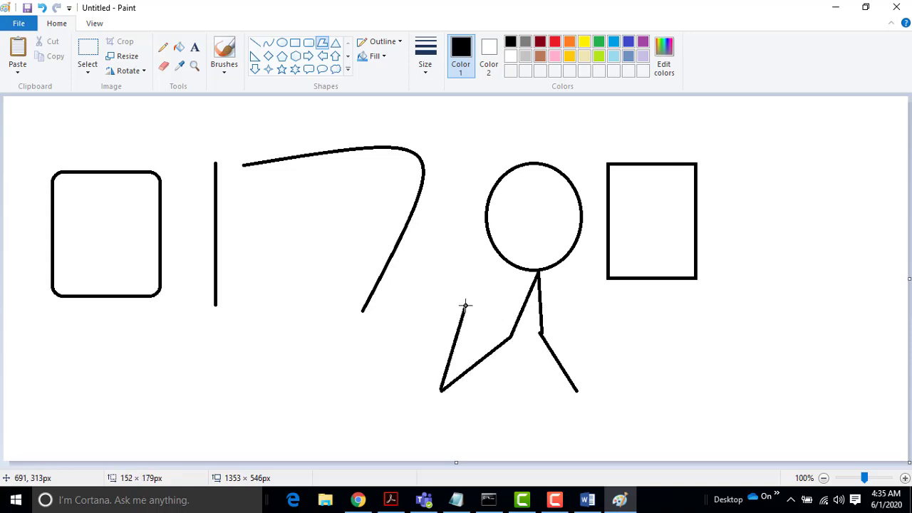
drag(465, 306, 488, 227)
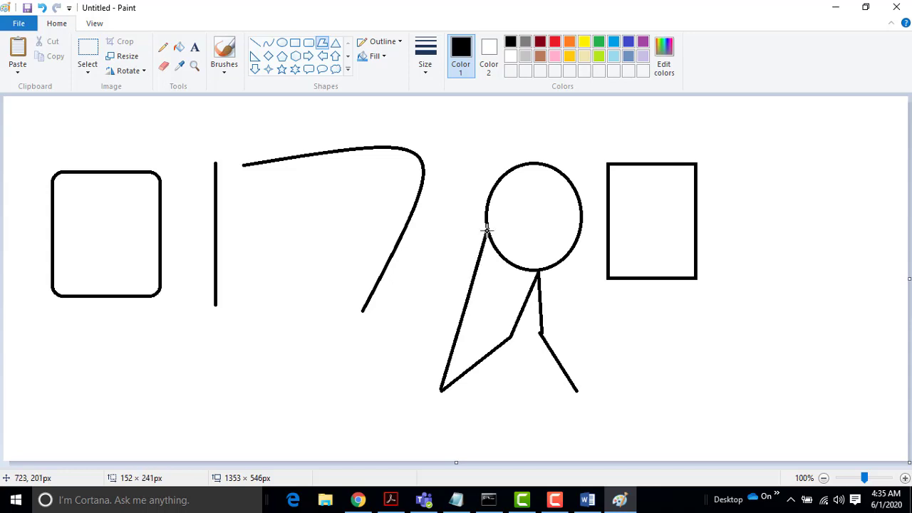
- Continue the polygon with short segments forming an angular inward spiral inside the oval
click(526, 194)
click(550, 197)
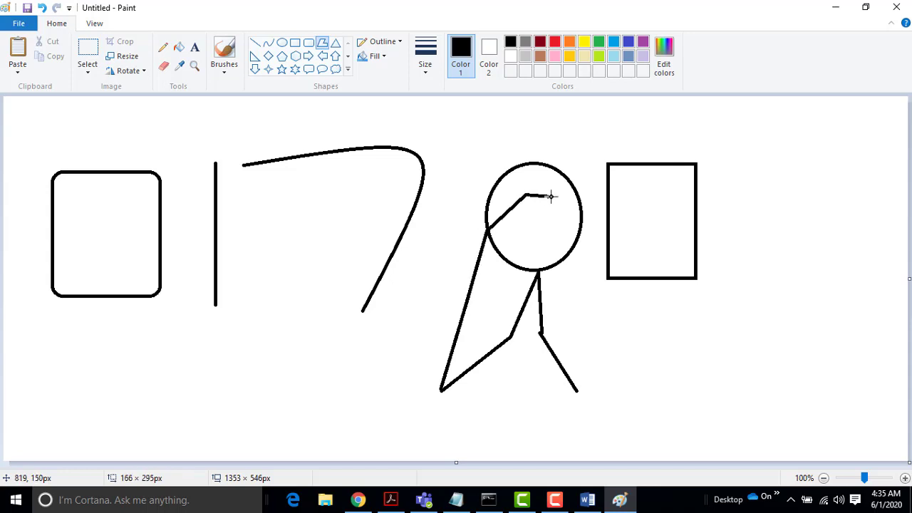
click(548, 225)
click(534, 242)
click(518, 229)
click(525, 207)
click(533, 224)
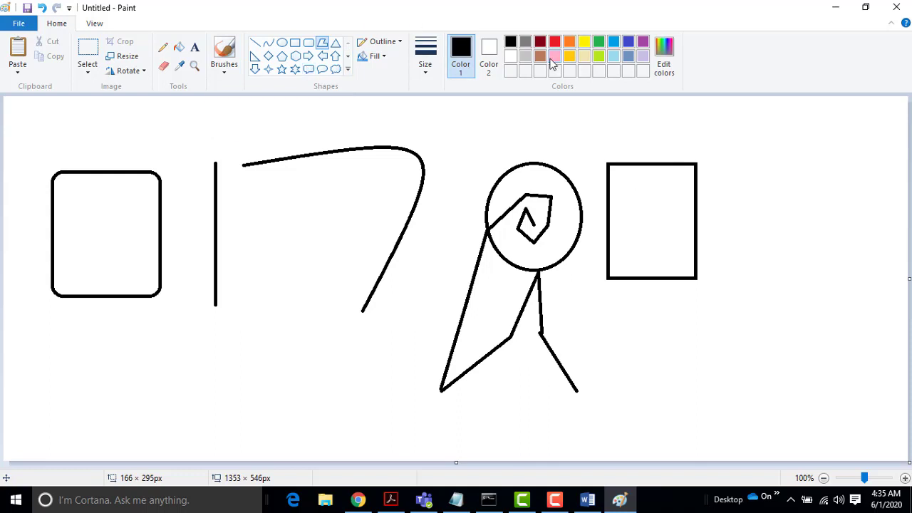
- Fill the rectangle beside the oval with yellow and replace that fill with turquoise blue
click(179, 47)
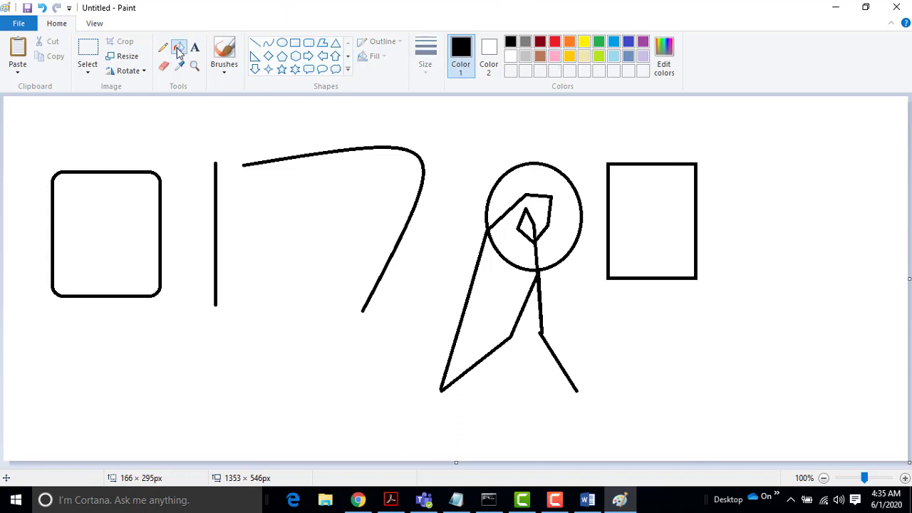
click(585, 42)
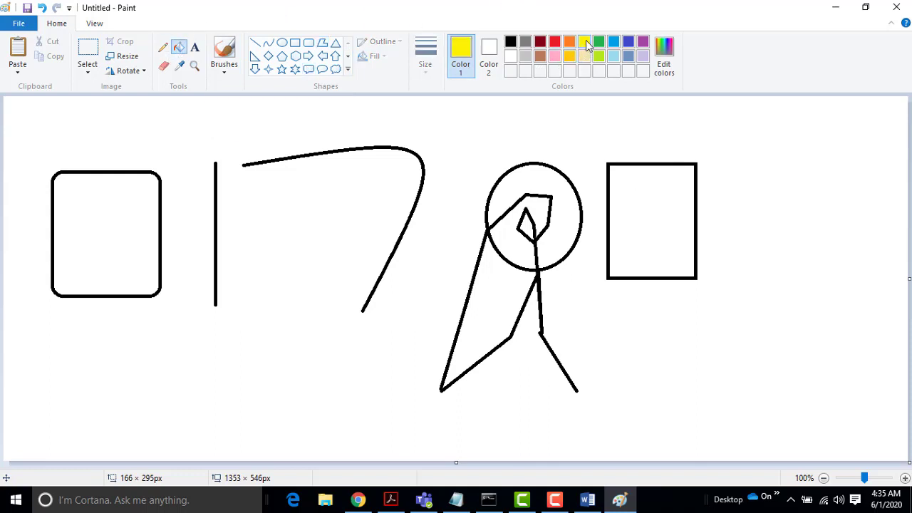
click(660, 222)
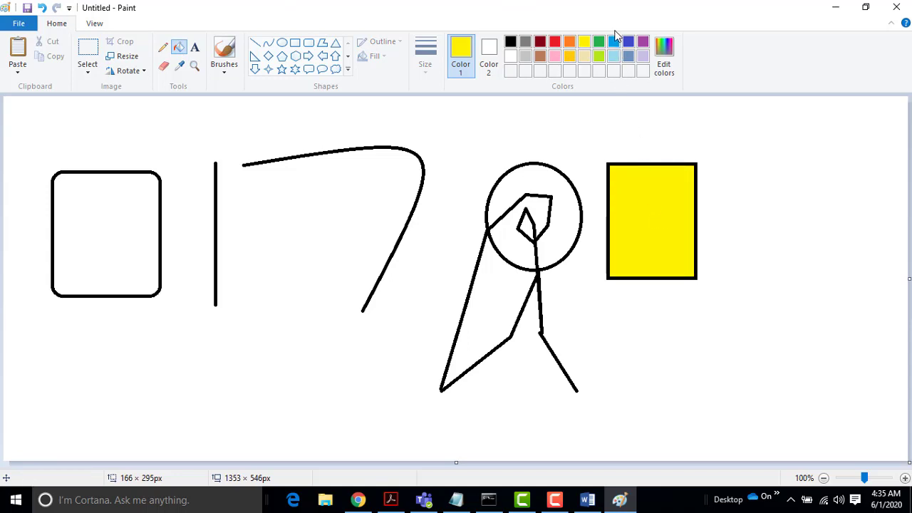
click(615, 42)
click(655, 219)
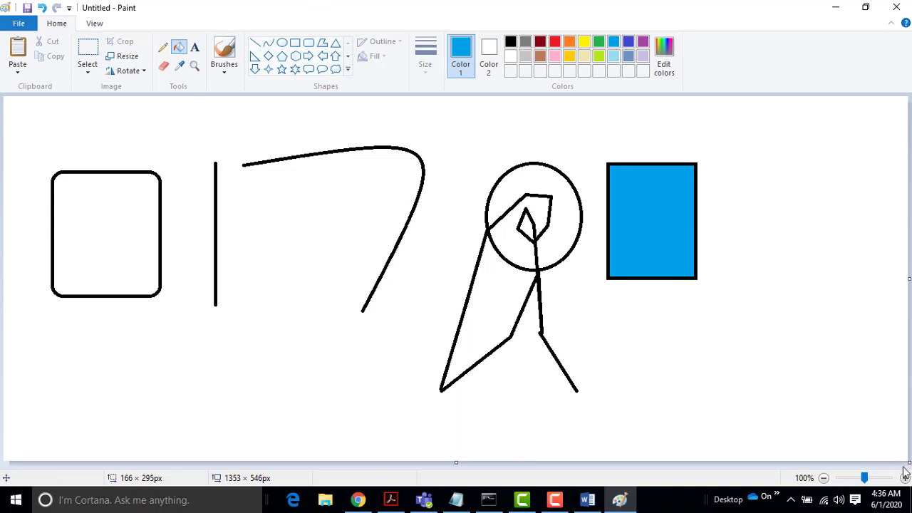
- Shrink the canvas to about 1131 × 449 px, scroll it in both directions in a reduced window, and maximize the window again
drag(908, 462, 761, 397)
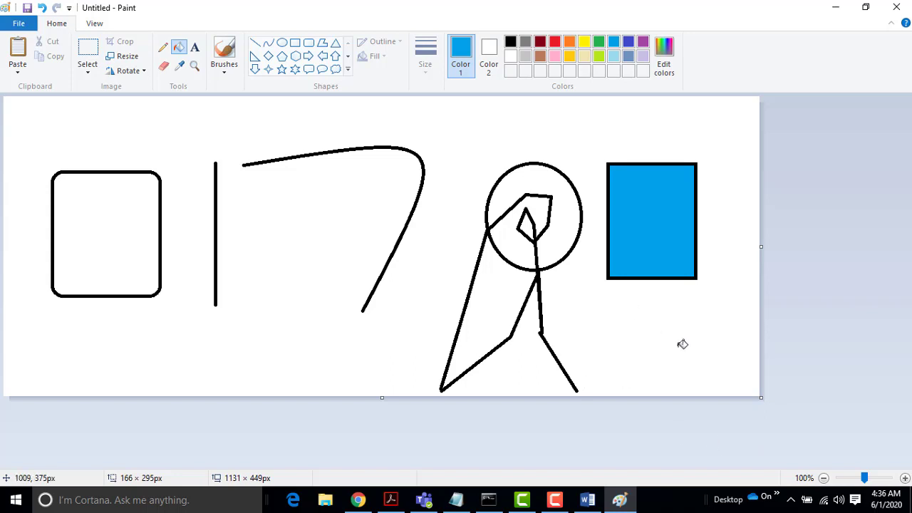
click(867, 8)
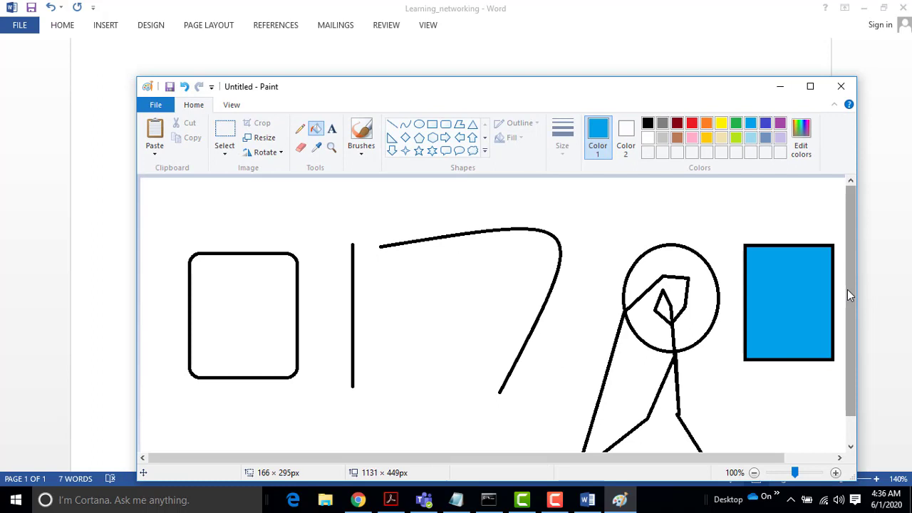
mouse_move(847, 289)
mouse_down()
mouse_move(850, 373)
mouse_move(855, 264)
mouse_move(852, 292)
mouse_up()
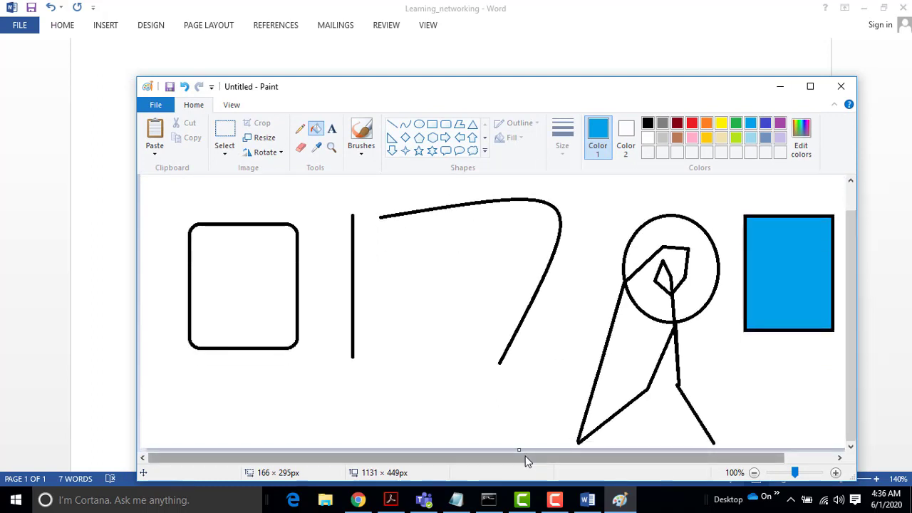
mouse_move(527, 462)
mouse_down()
mouse_move(645, 470)
mouse_move(459, 449)
mouse_move(606, 458)
mouse_move(459, 459)
mouse_move(463, 443)
mouse_up()
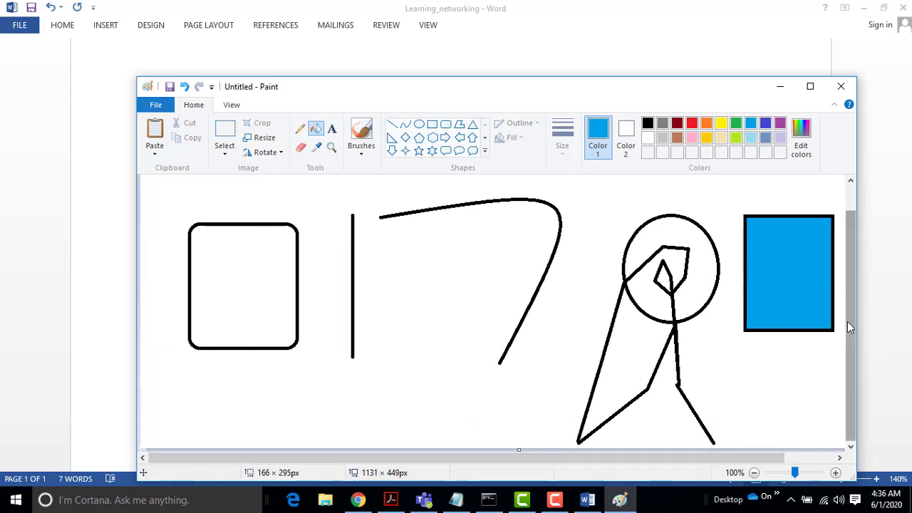
drag(853, 337, 853, 426)
drag(509, 454, 612, 425)
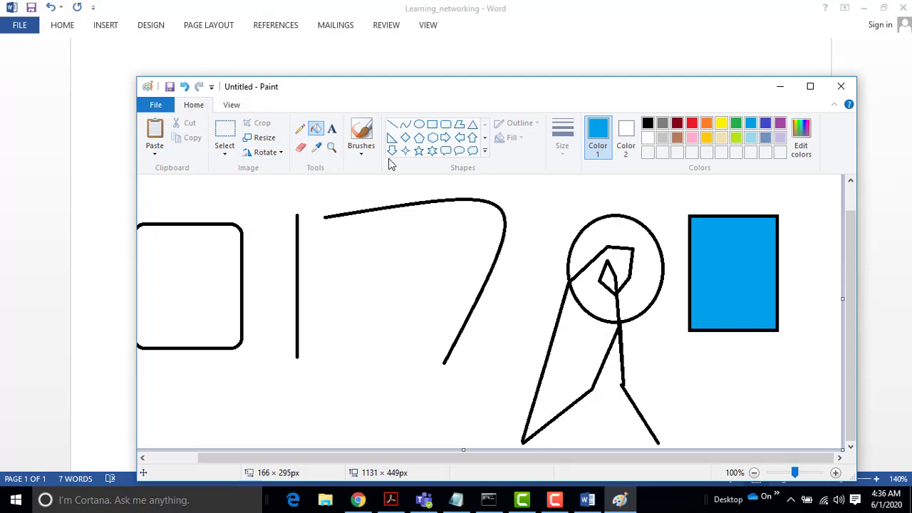
click(810, 87)
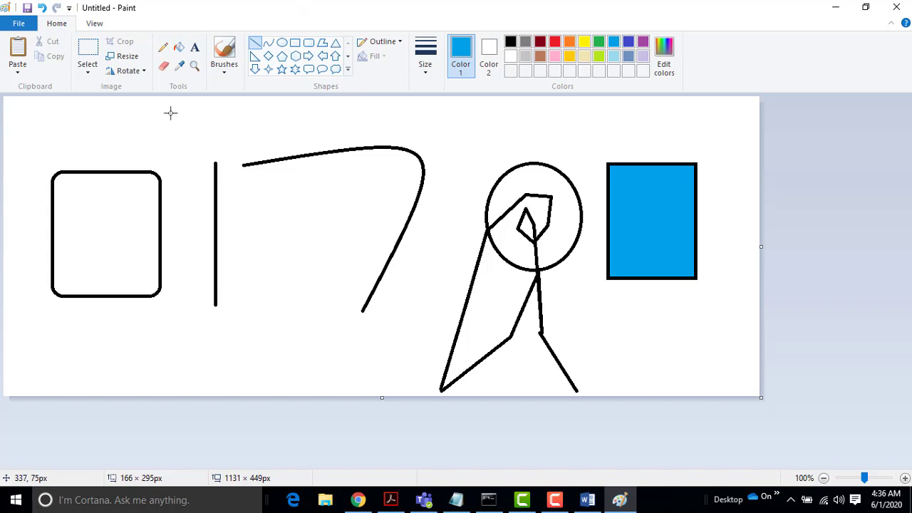
- Start a new picture without saving the current one and draw a horizontal line about 205 px long
click(18, 22)
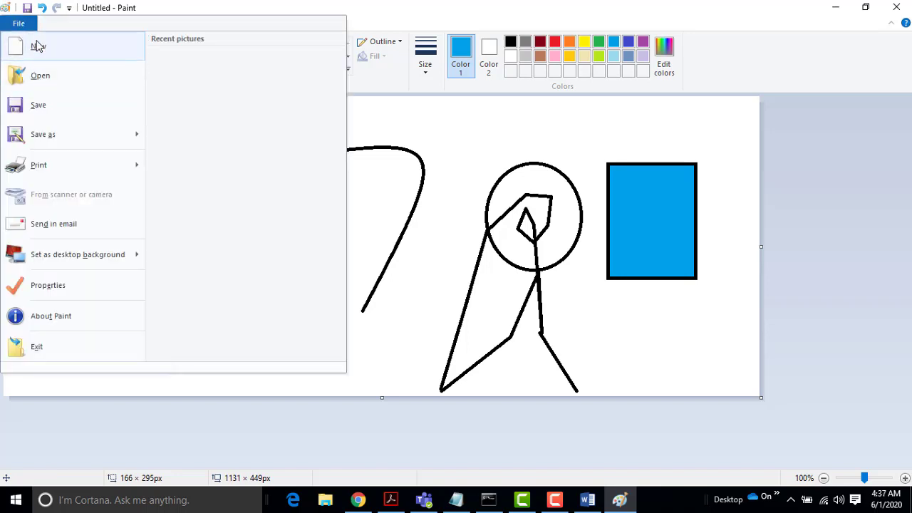
click(40, 44)
click(497, 250)
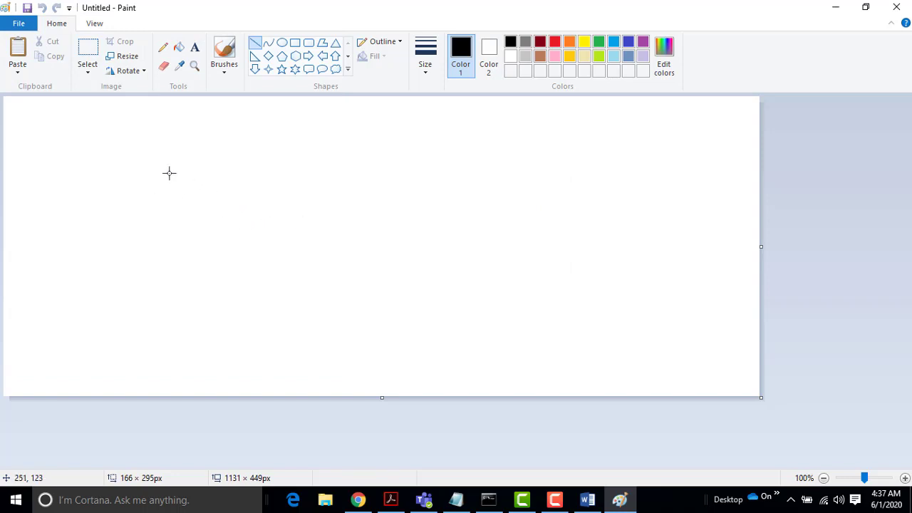
drag(168, 165, 305, 164)
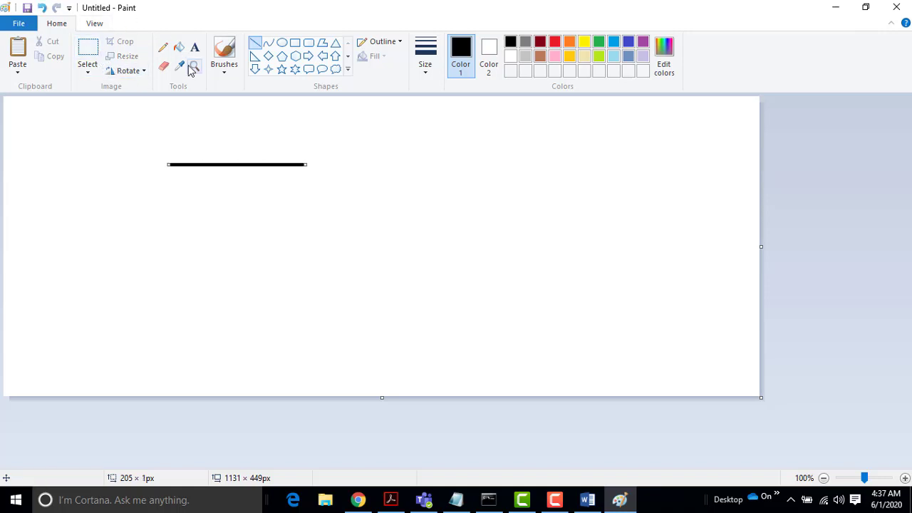
- Examine the shape outline styles, the selection options and the paste options
click(261, 55)
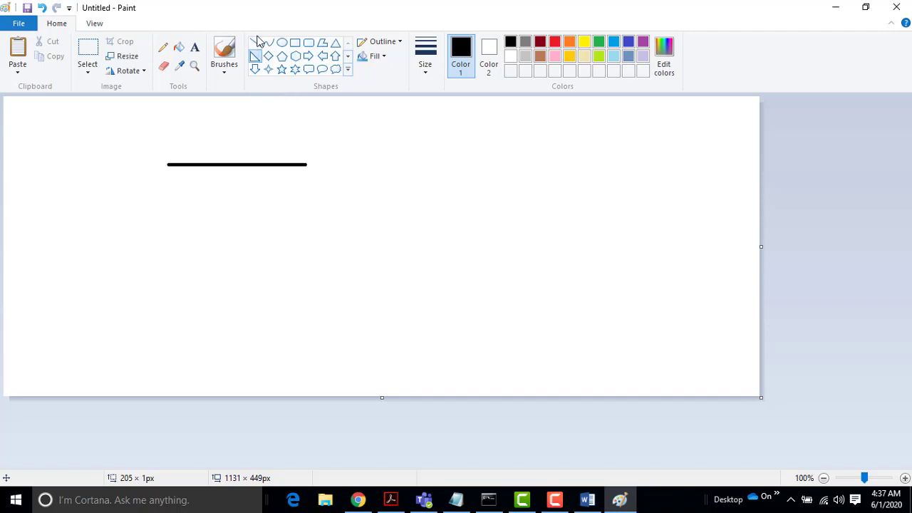
click(400, 43)
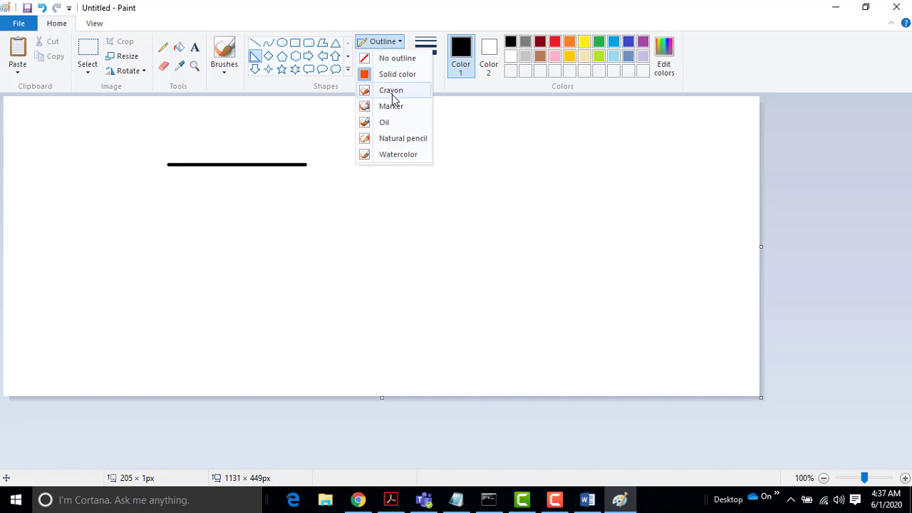
click(400, 45)
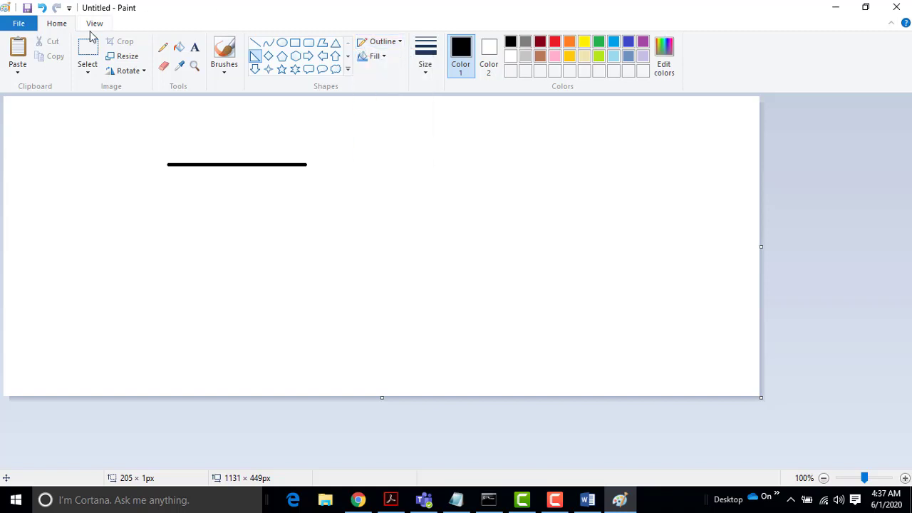
click(256, 43)
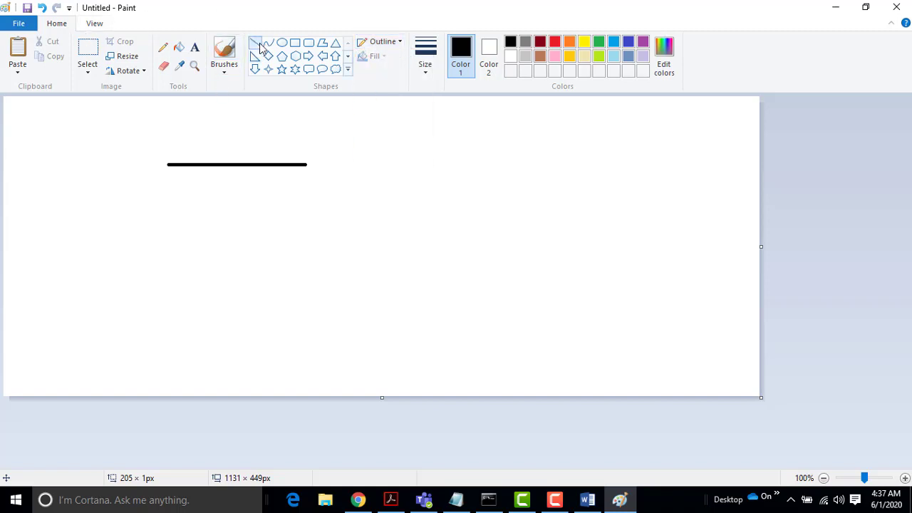
click(86, 73)
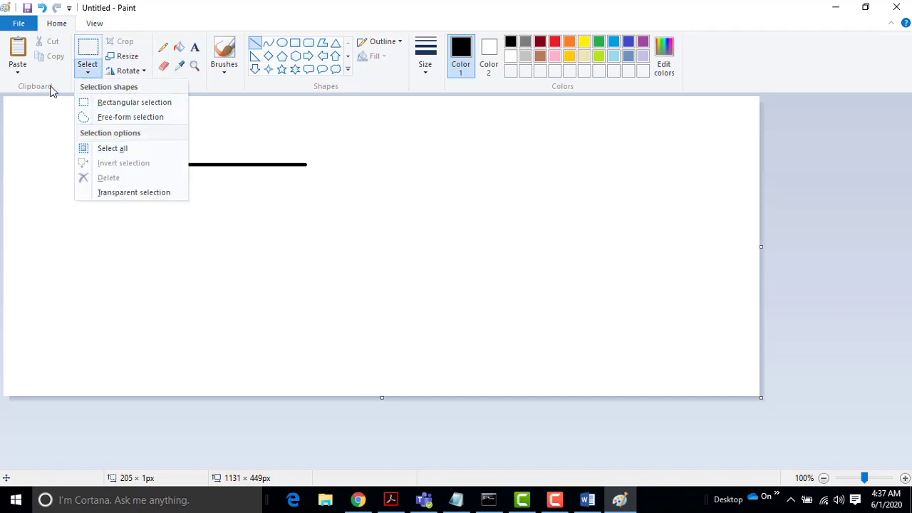
click(33, 169)
click(17, 72)
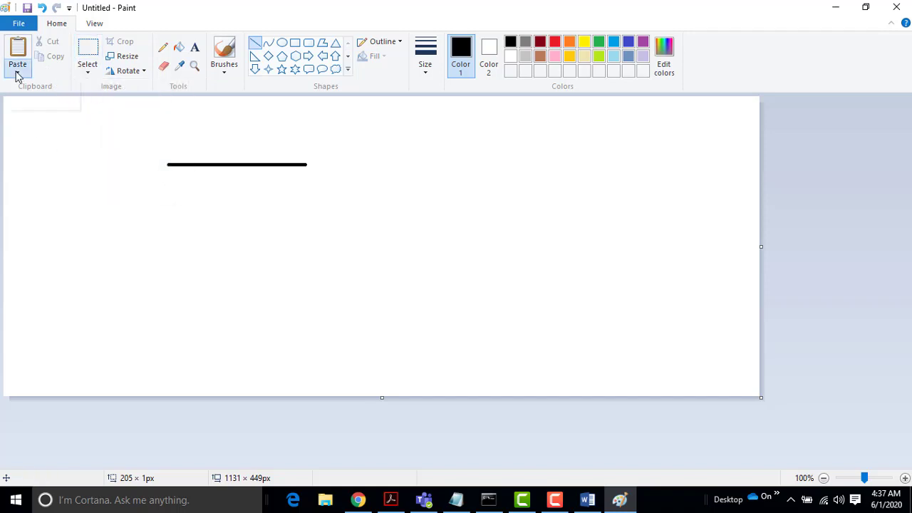
click(17, 73)
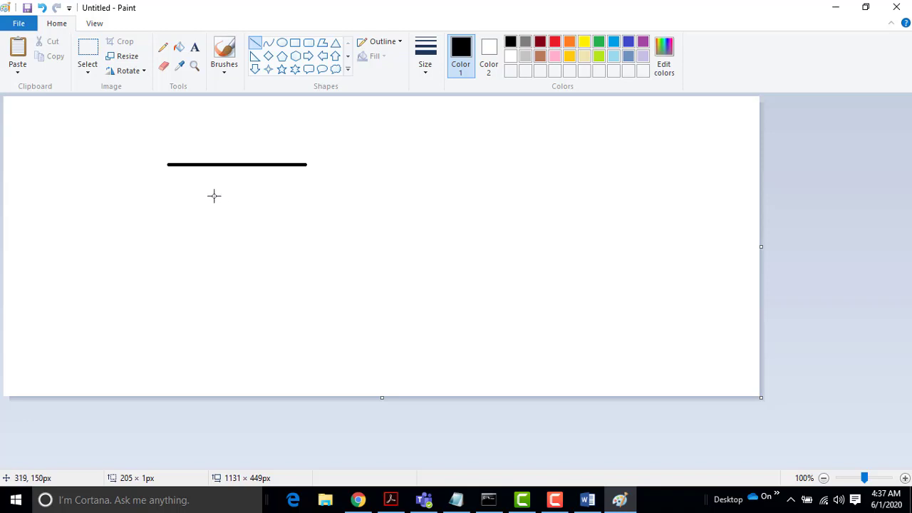
- Handwrite letters beginning with PEN below the horizontal line using the Pencil tool
click(162, 47)
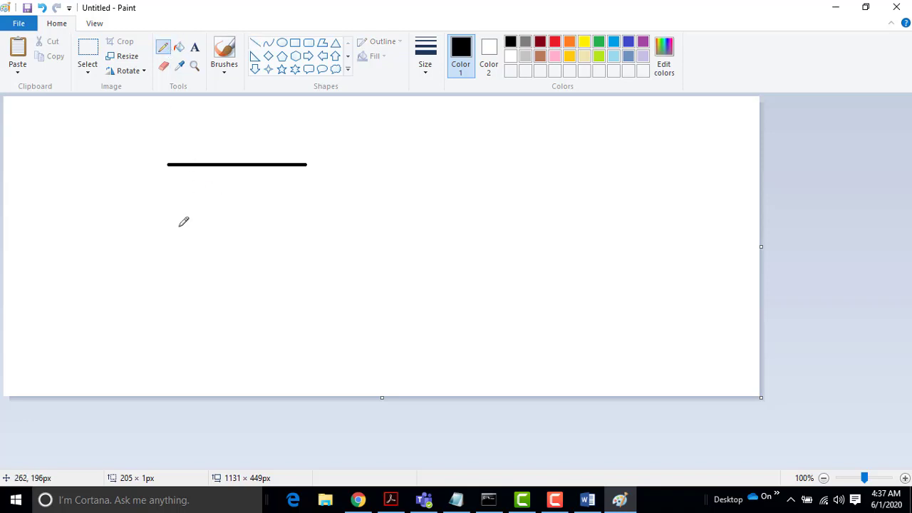
mouse_move(179, 226)
mouse_down()
mouse_move(178, 265)
mouse_move(183, 212)
mouse_move(196, 195)
mouse_move(188, 216)
mouse_move(196, 221)
mouse_move(206, 211)
mouse_move(194, 237)
mouse_move(200, 257)
mouse_move(222, 242)
mouse_up()
mouse_move(217, 210)
mouse_down()
mouse_move(230, 223)
mouse_move(233, 188)
mouse_move(263, 215)
mouse_move(251, 226)
mouse_up()
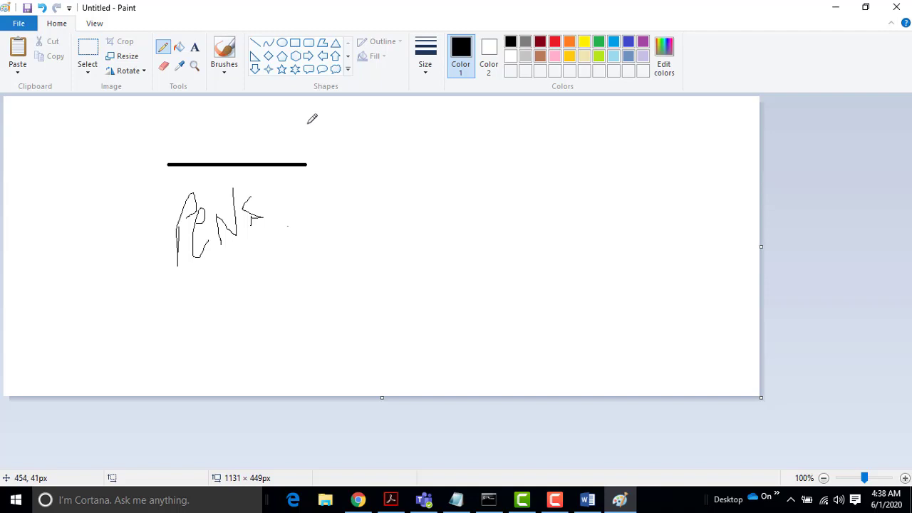
- Draw a curve beside the handwriting, bent outward to about 134 × 112 px
click(268, 43)
drag(400, 177, 359, 239)
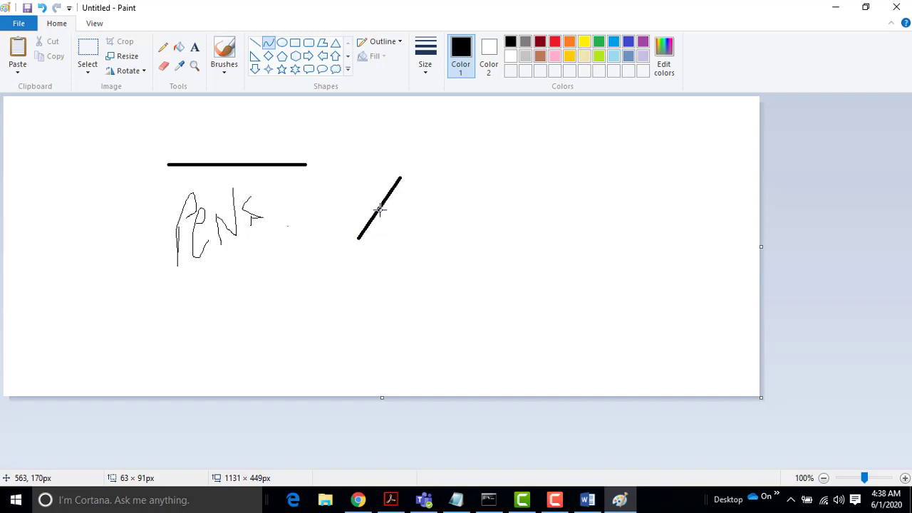
drag(381, 209, 448, 252)
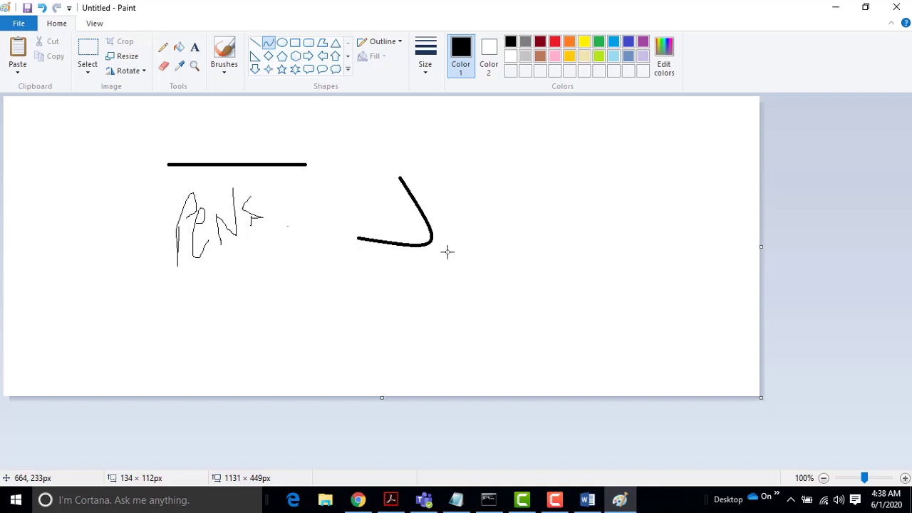
- Draw a house outline with the Polygon shape, a triangular gable end adjoining a side wall about 268 × 161 px
click(322, 42)
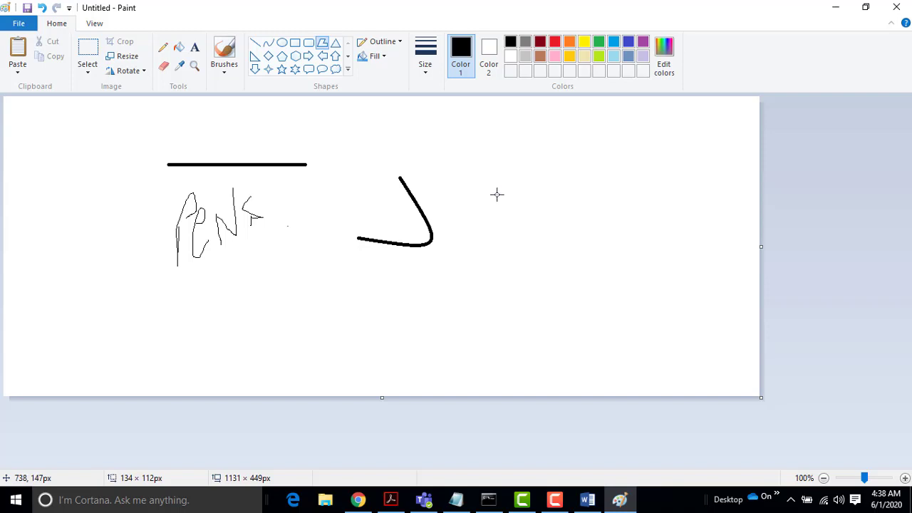
drag(498, 194, 462, 292)
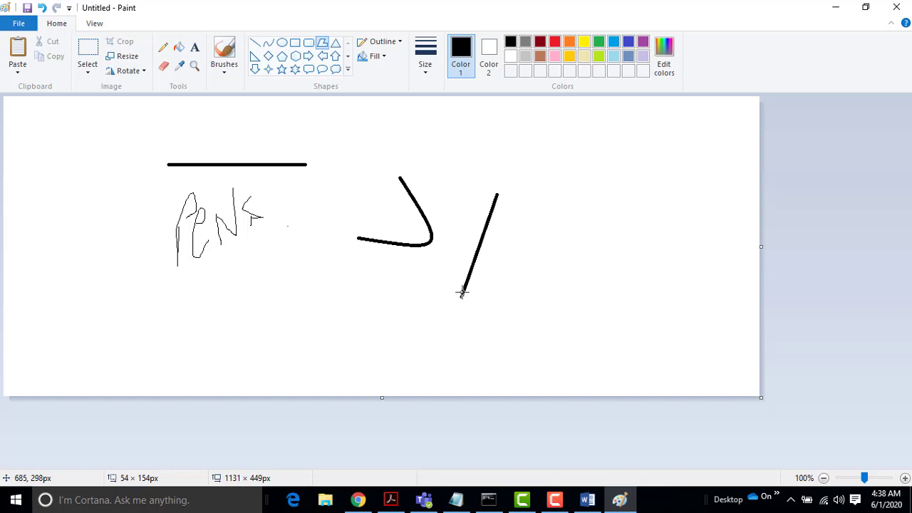
drag(499, 194, 673, 193)
click(578, 165)
click(324, 44)
drag(674, 193, 532, 294)
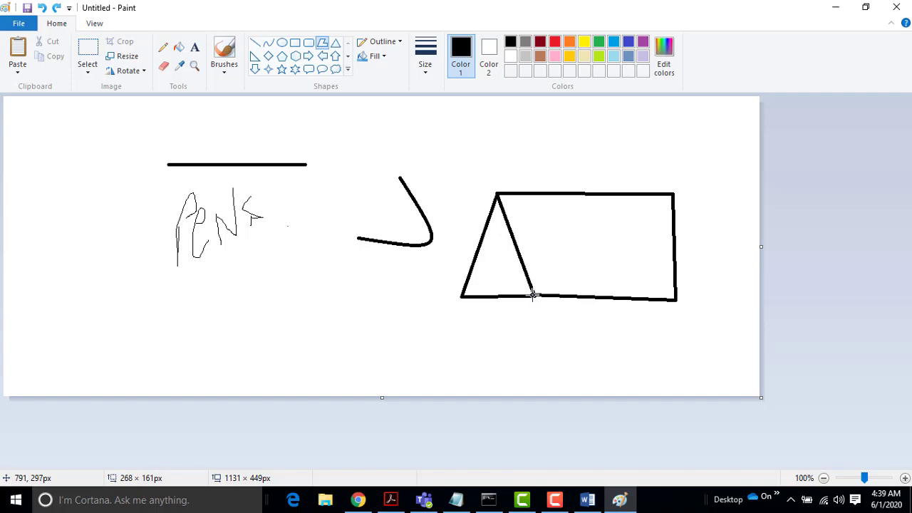
- Draw a rectangular window about 73 × 56 px inside the house's side wall from four separate lines
click(256, 46)
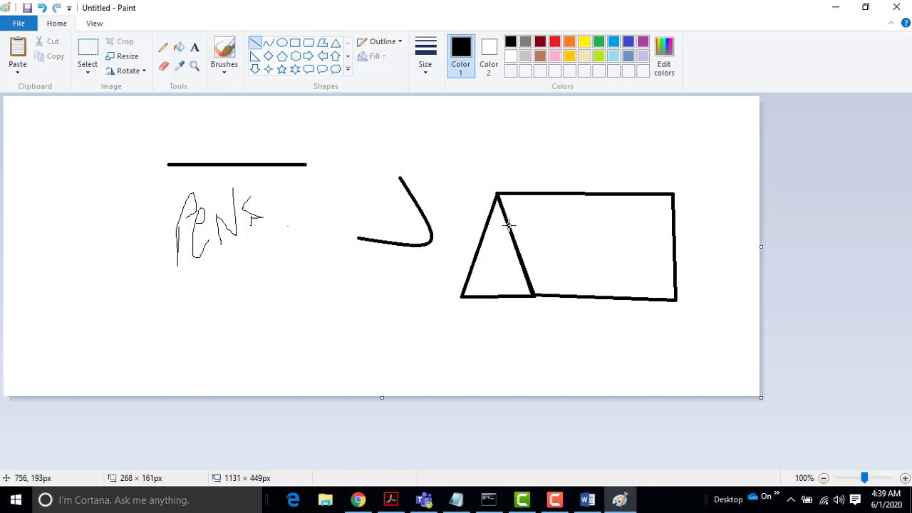
drag(567, 228, 612, 229)
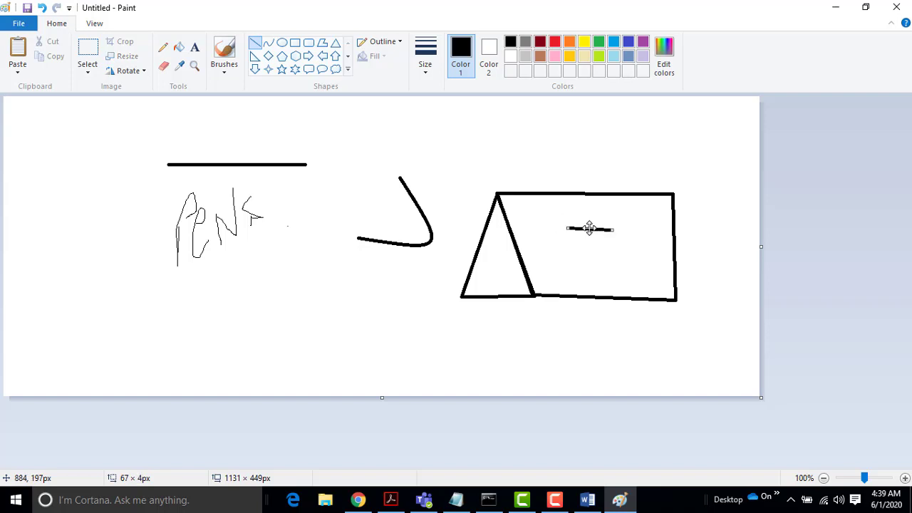
drag(568, 248, 564, 231)
click(253, 45)
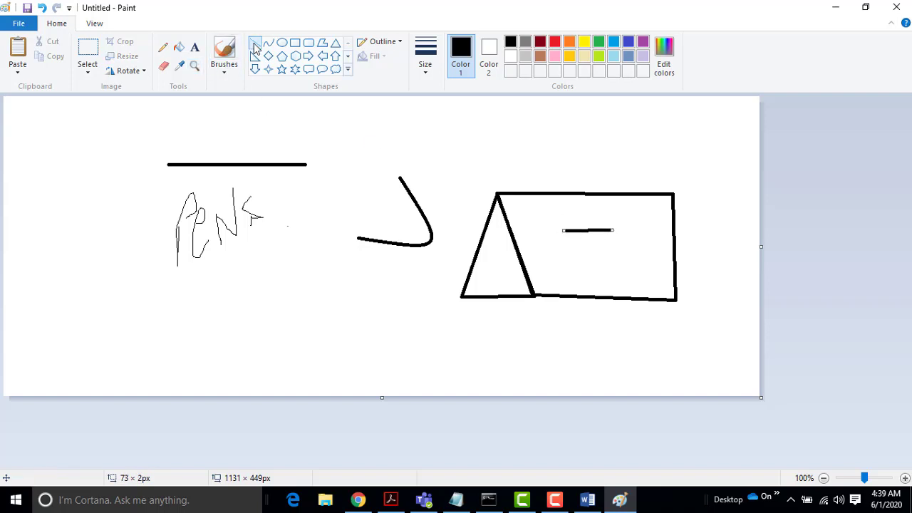
drag(563, 231, 563, 270)
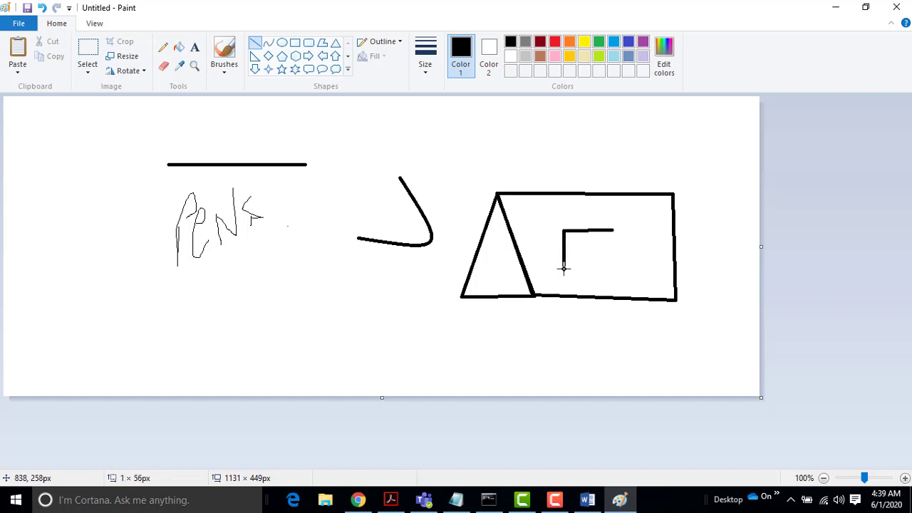
click(255, 44)
drag(614, 231, 614, 269)
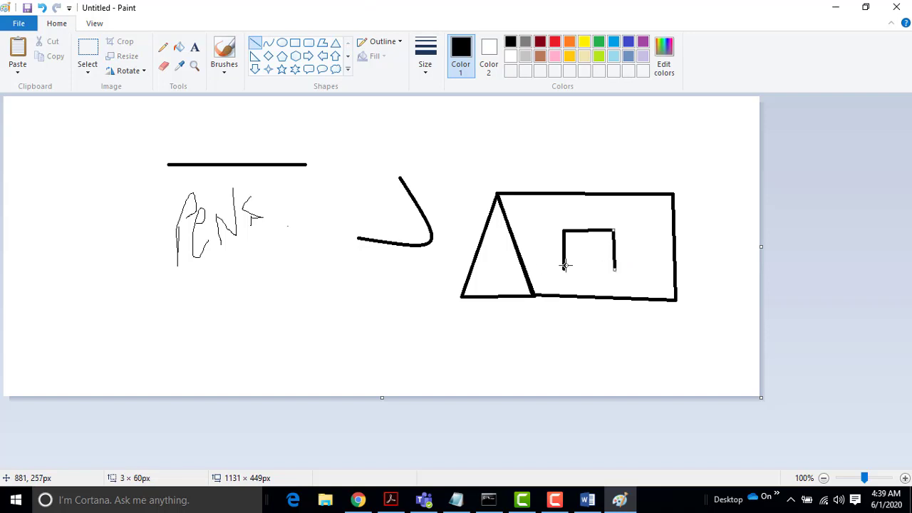
click(256, 44)
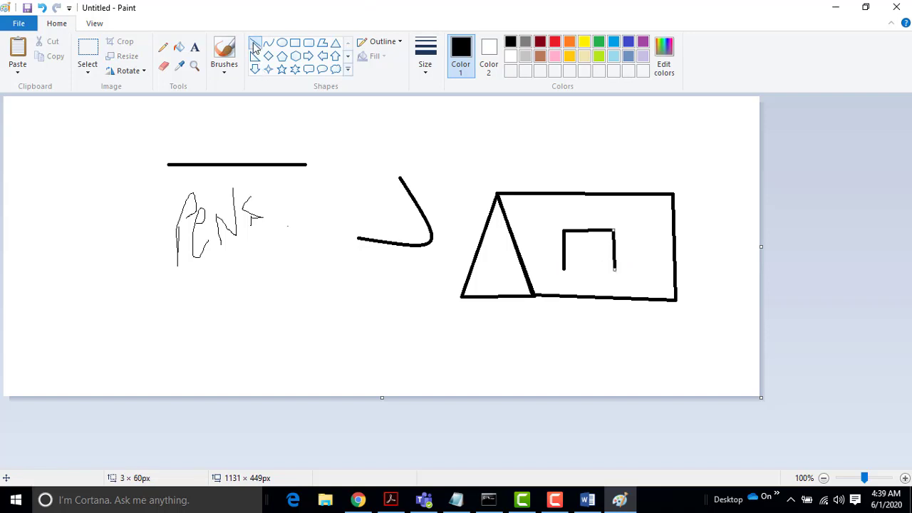
drag(566, 269, 617, 269)
- Recolor the window's bottom line dark red and fill the house's triangular gable end with gray
click(544, 44)
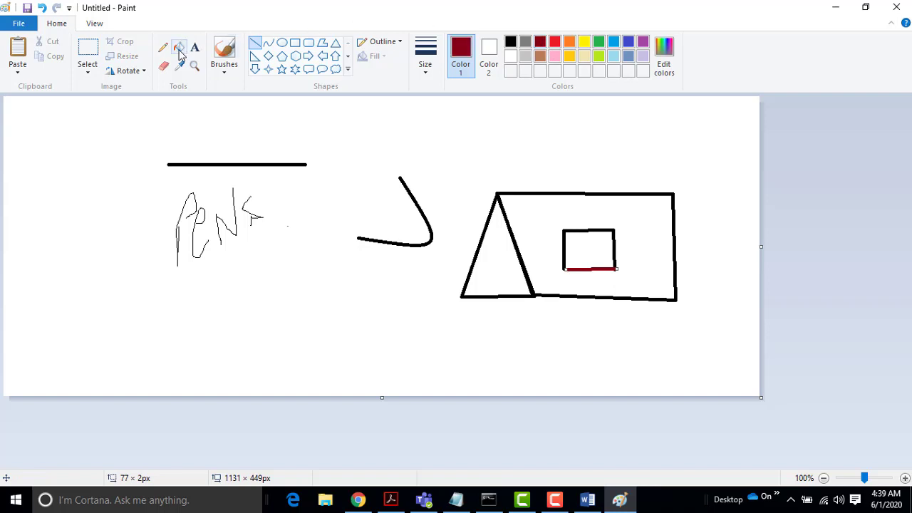
click(179, 47)
click(527, 44)
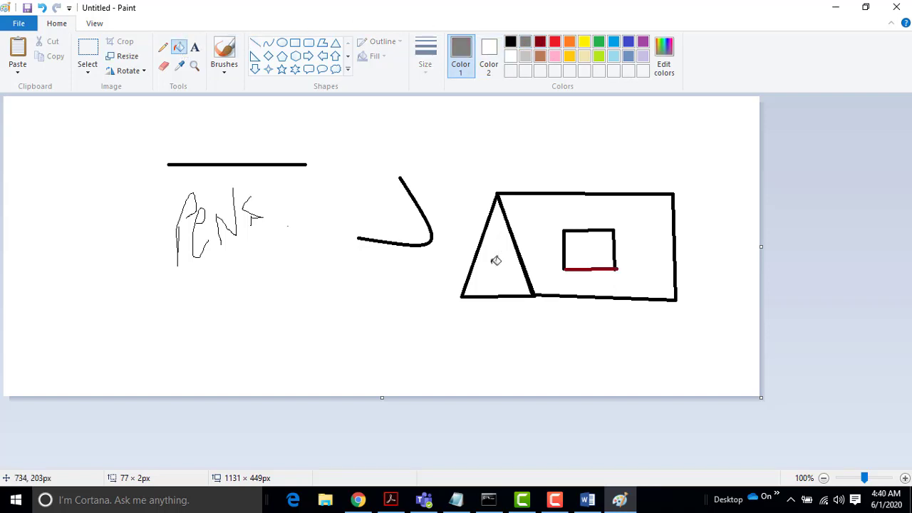
click(504, 235)
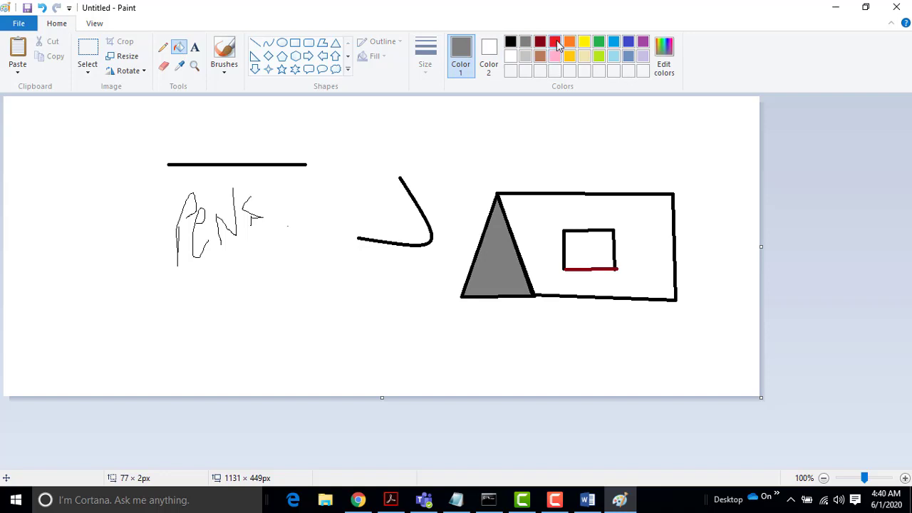
- Fill the house's side wall with yellow and the window with pink
click(584, 44)
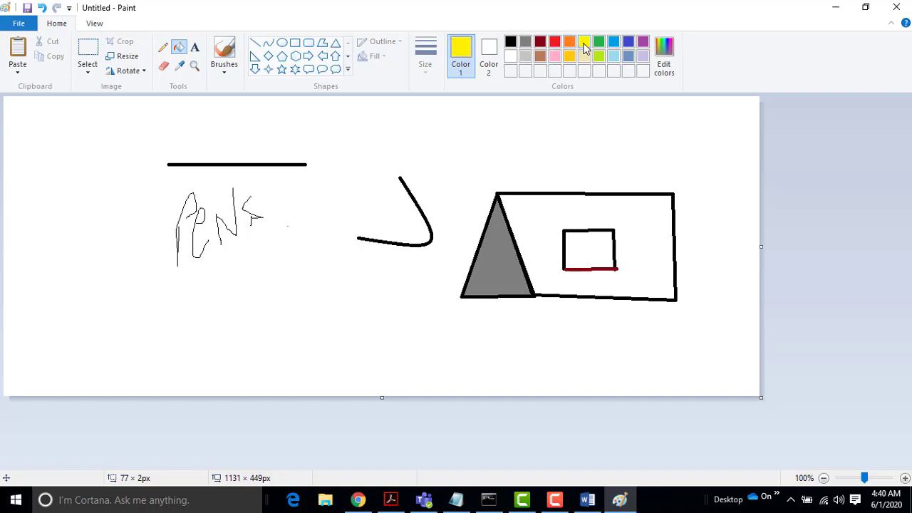
click(535, 232)
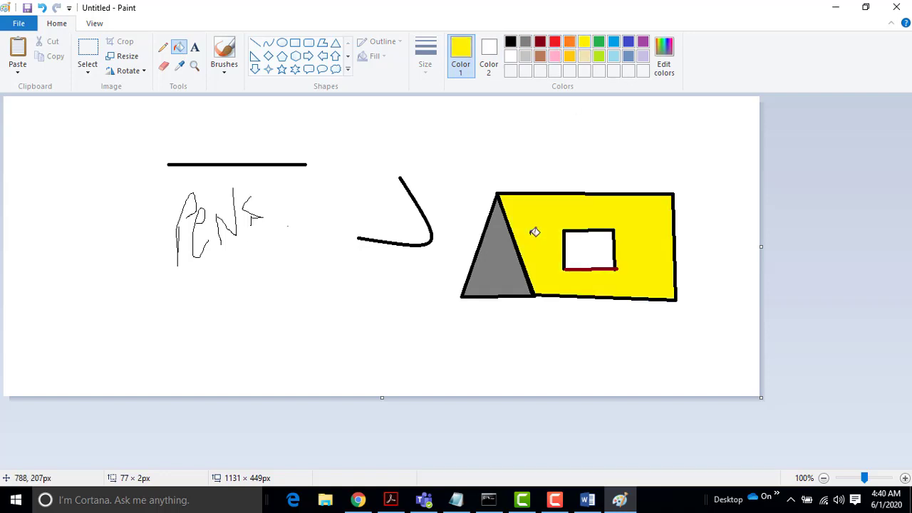
click(556, 57)
click(593, 246)
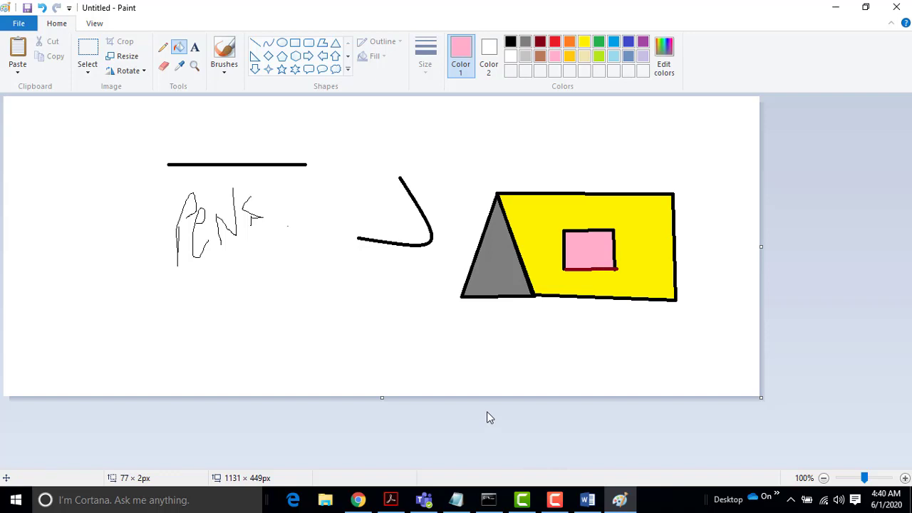
- Refill the house's side wall with the current pink and the window with light yellow
click(193, 69)
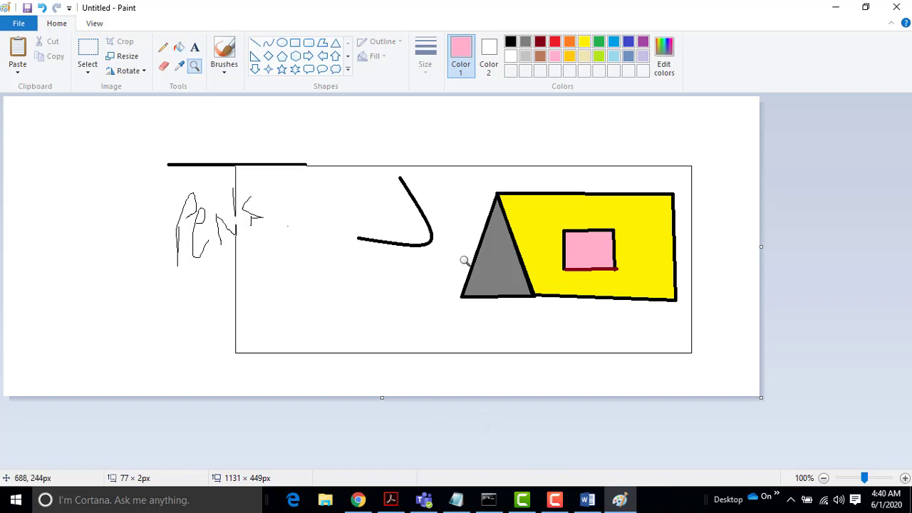
click(522, 233)
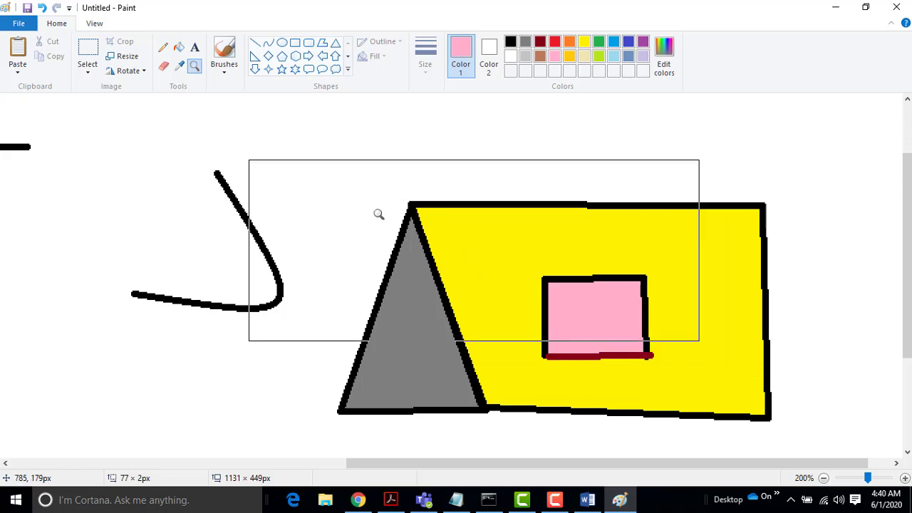
click(179, 47)
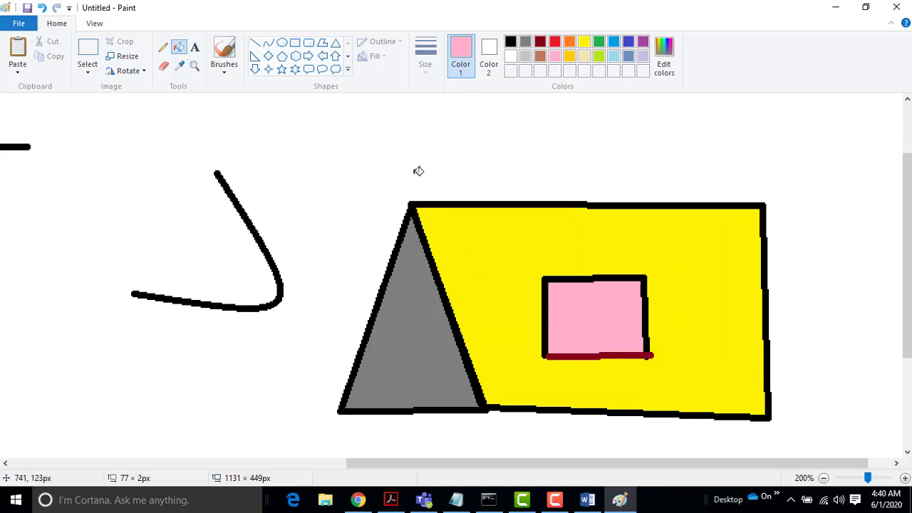
click(570, 236)
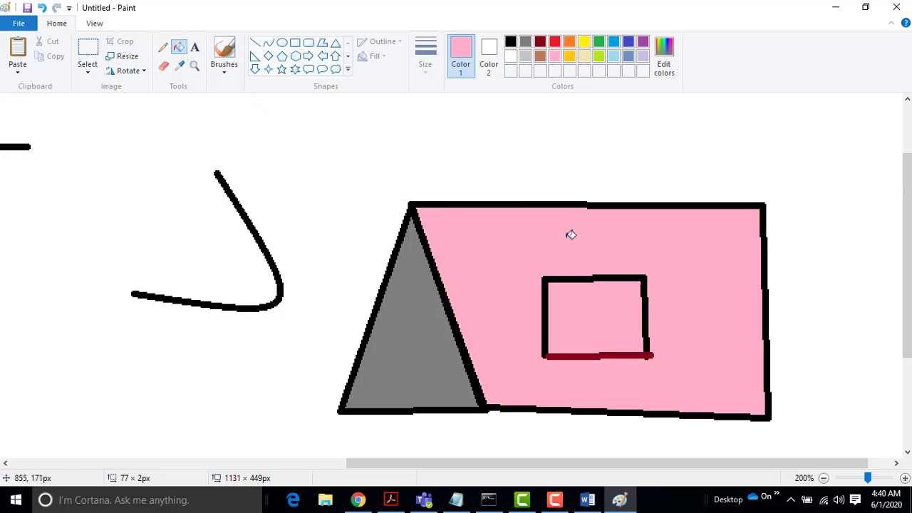
click(584, 57)
click(609, 318)
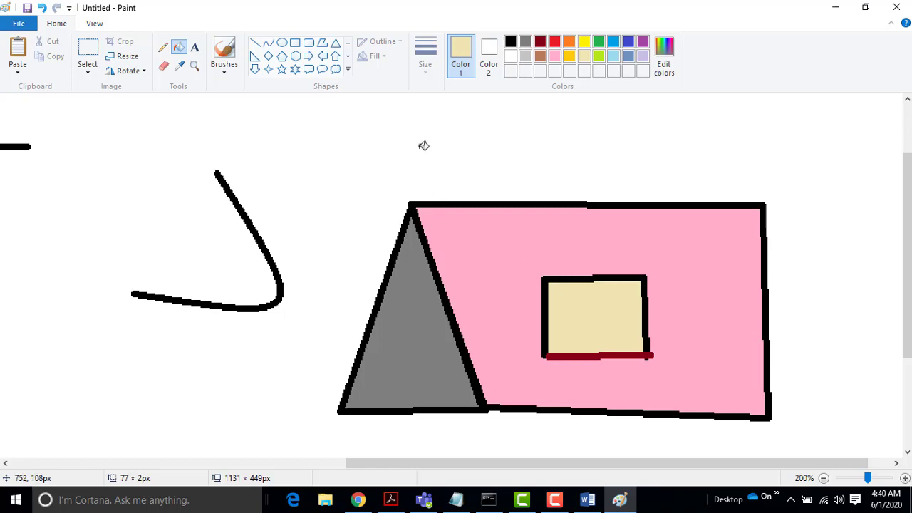
- Save the drawing on the Desktop as a PNG picture named my-home and close Paint
click(11, 26)
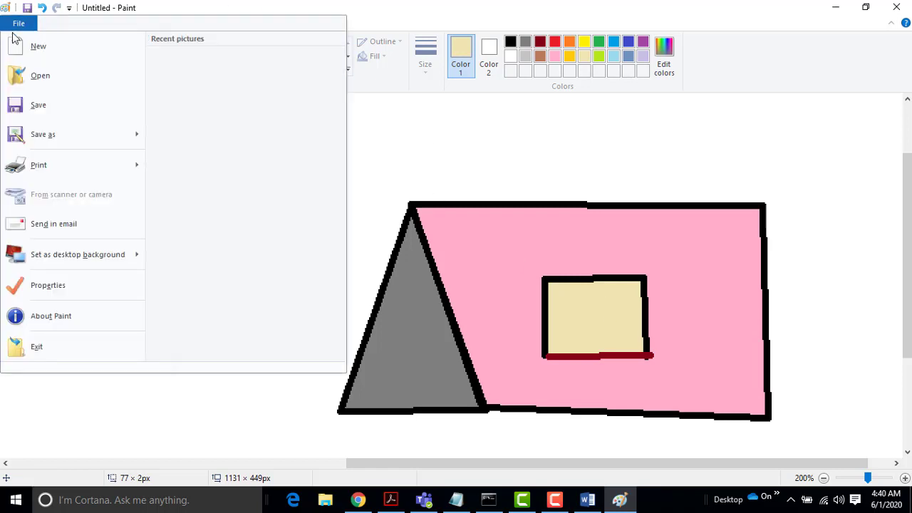
mouse_move(30, 138)
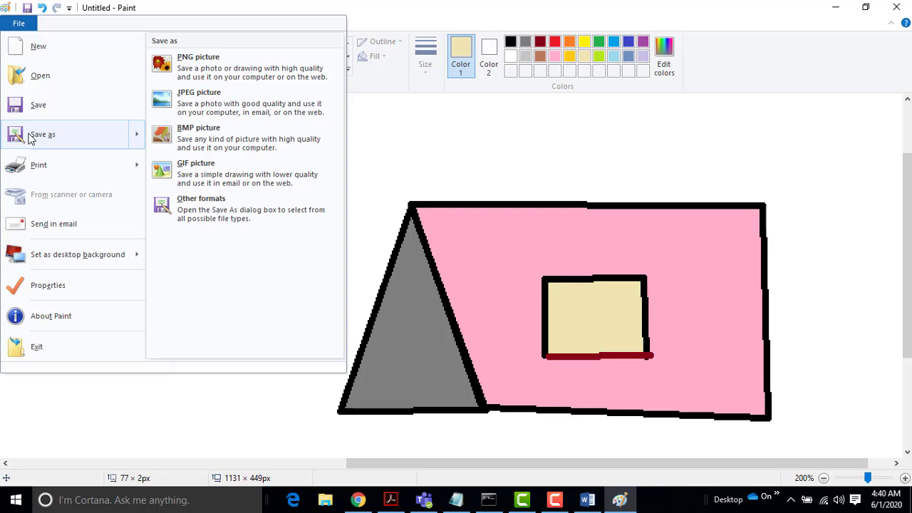
click(32, 139)
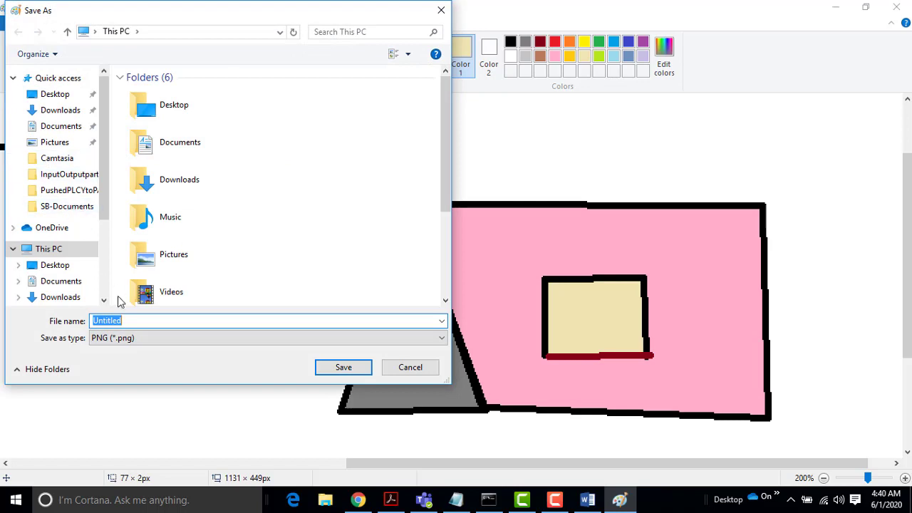
click(128, 320)
key(BackSpace)
key(BackSpace)
key(BackSpace)
key(BackSpace)
key(BackSpace)
key(BackSpace)
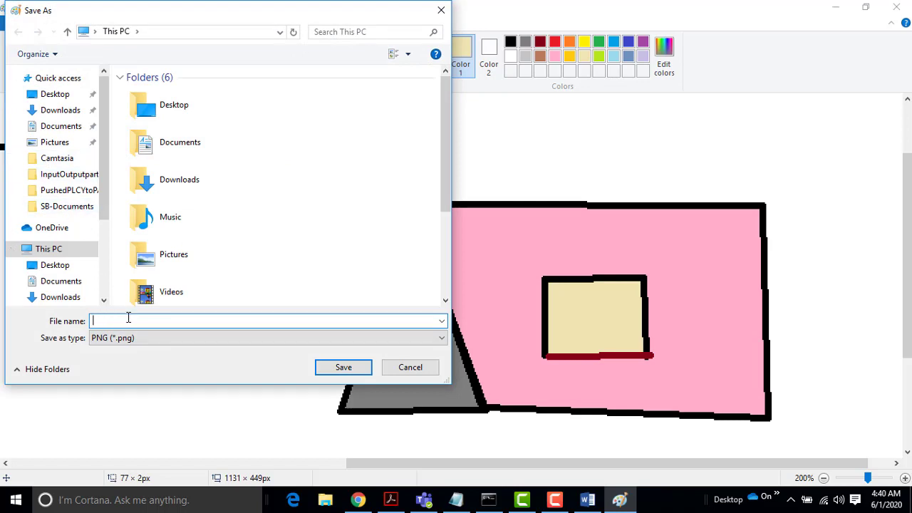
text(my-home)
click(53, 269)
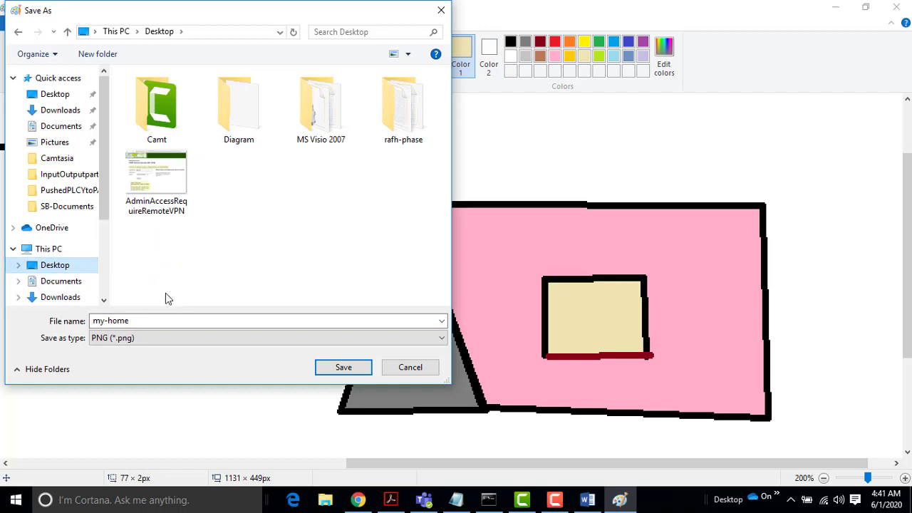
click(347, 369)
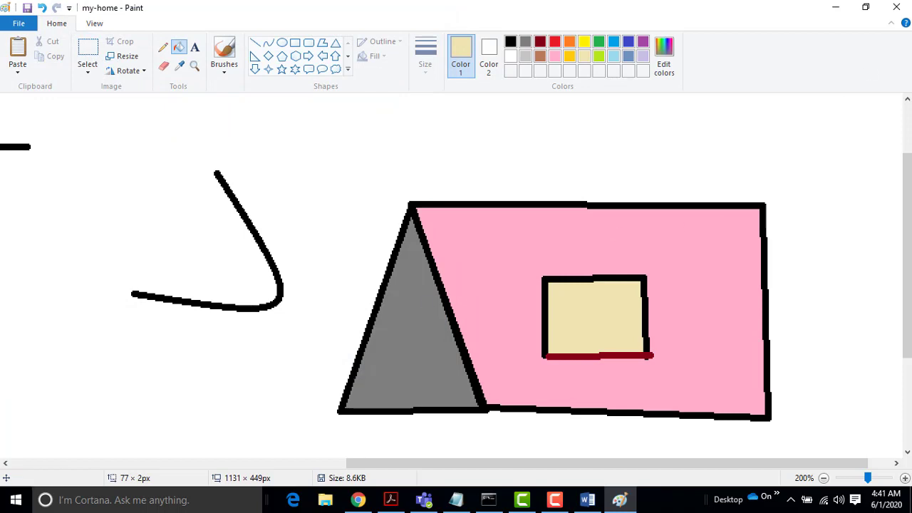
click(898, 8)
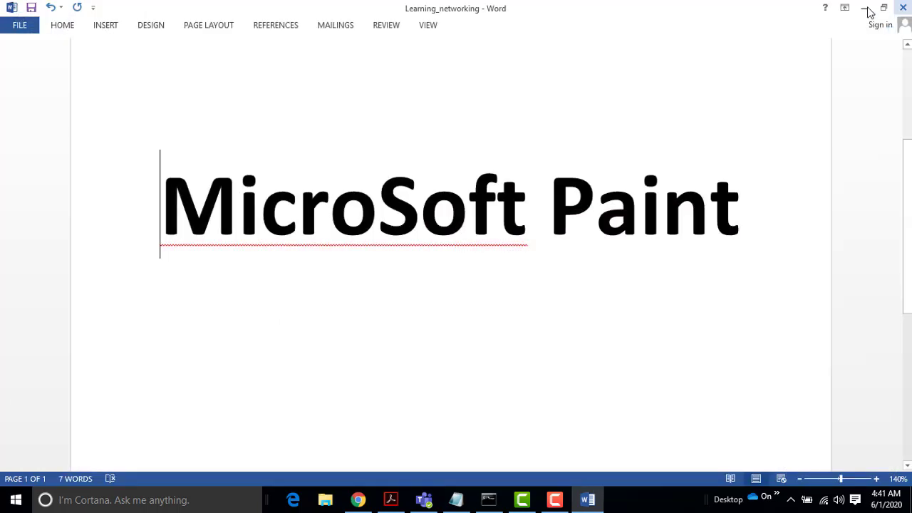
- Minimize the Word document and search Windows for the saved picture with "my" and "hom", closing the search
click(864, 8)
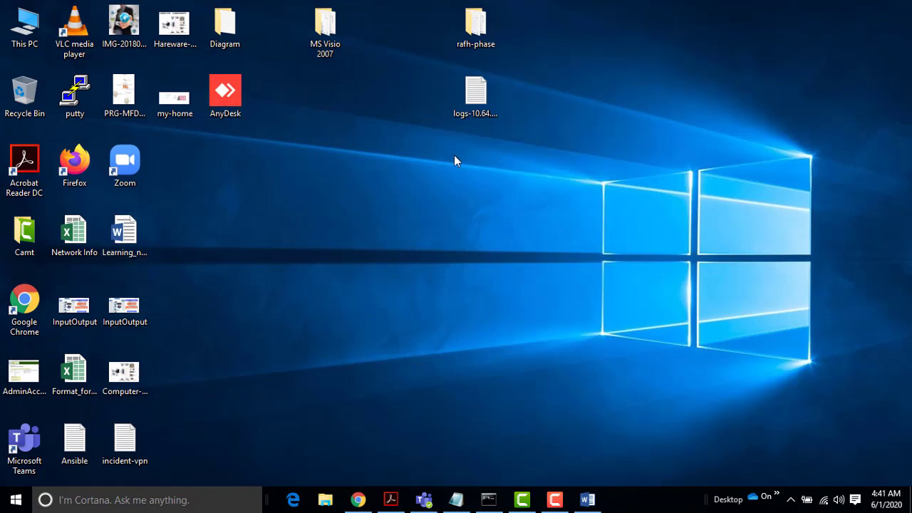
click(103, 501)
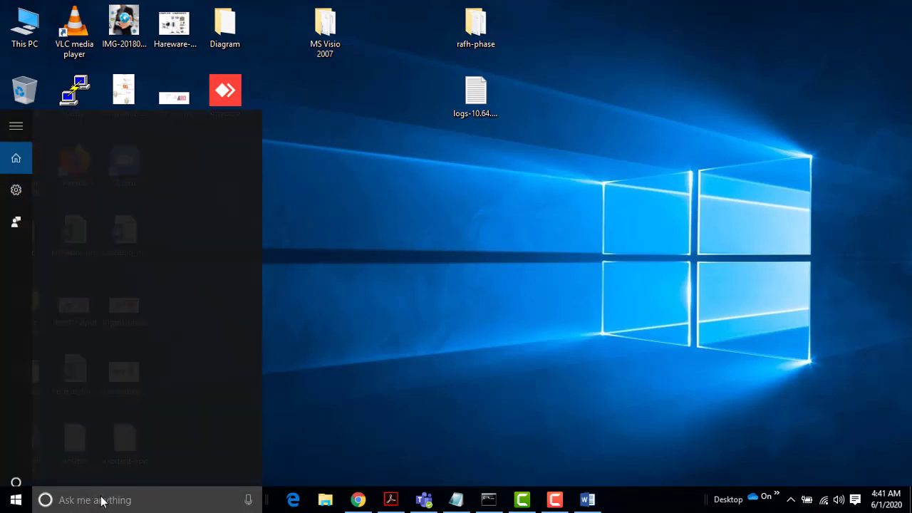
text(my)
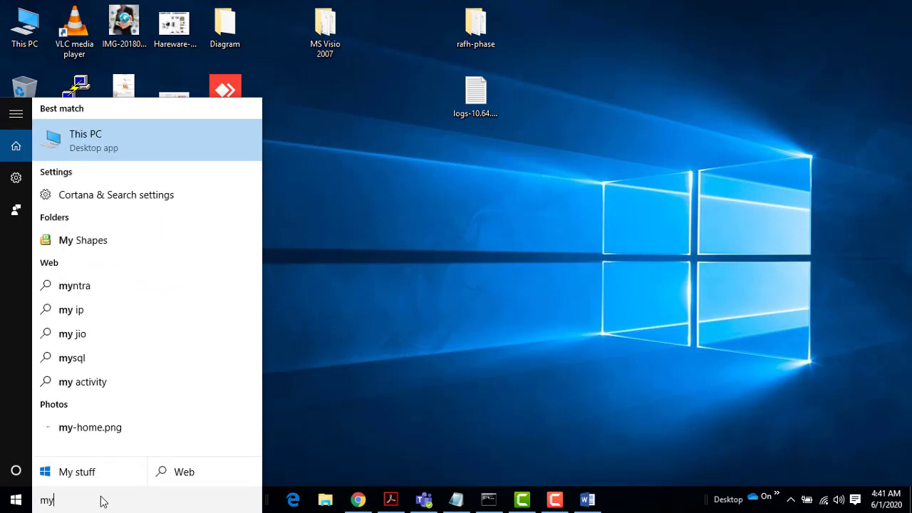
key(BackSpace)
key(BackSpace)
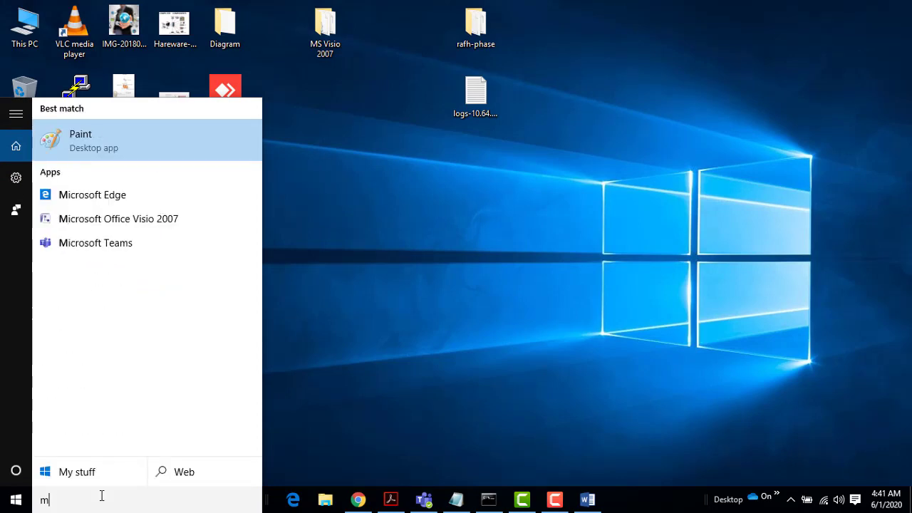
text(home)
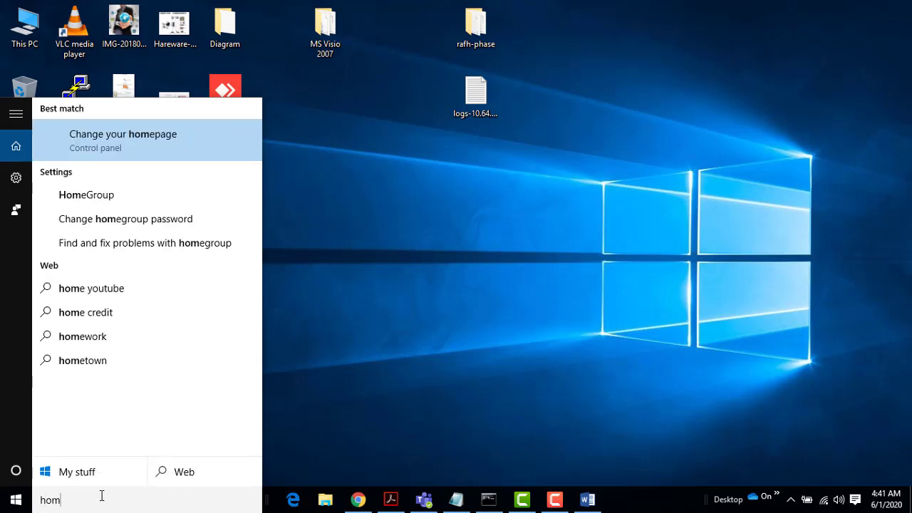
click(346, 370)
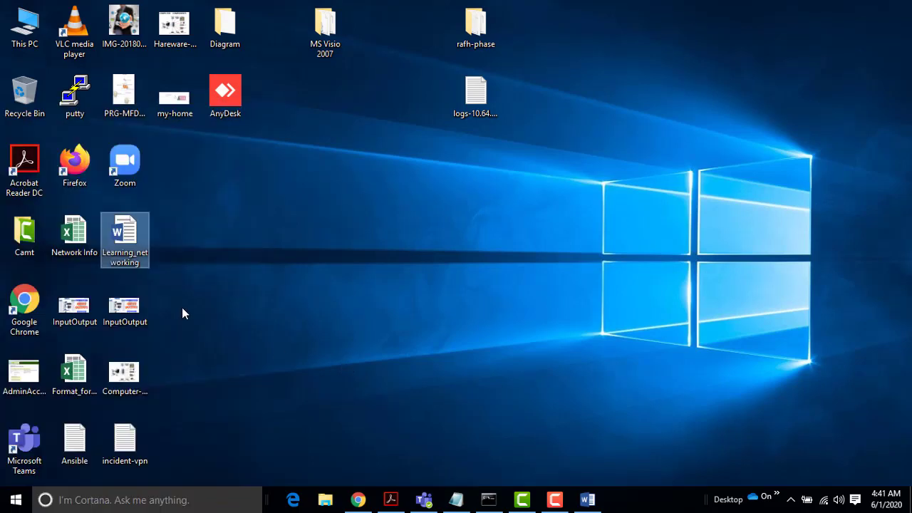
- Open the my-home picture from the desktop in Photos to view it, and close the viewer
click(173, 113)
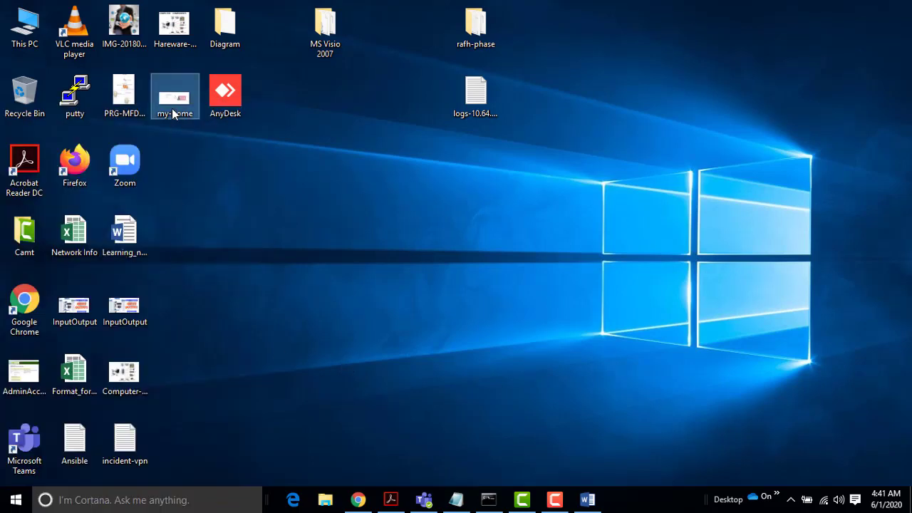
double_click(173, 113)
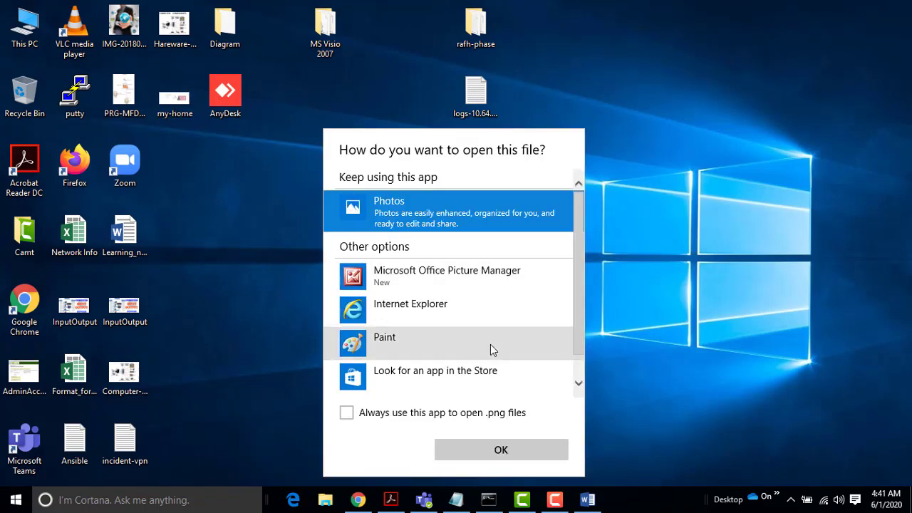
click(509, 452)
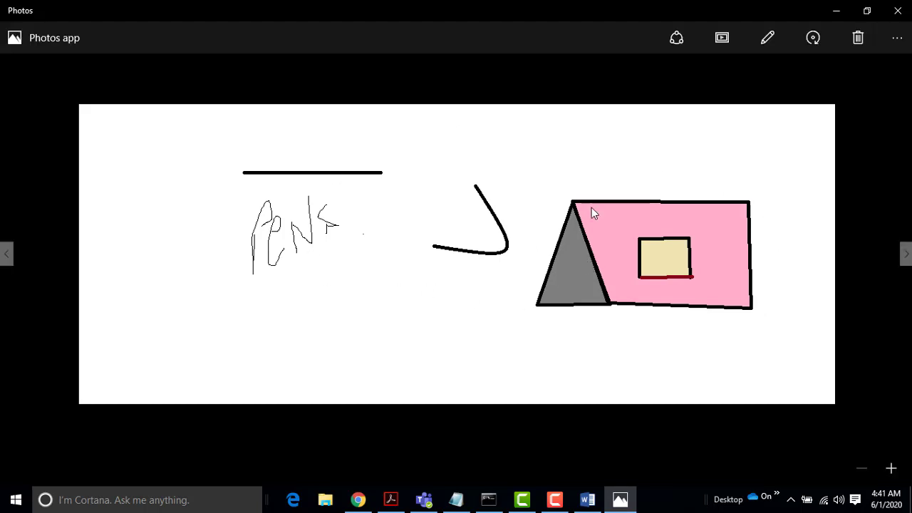
click(897, 10)
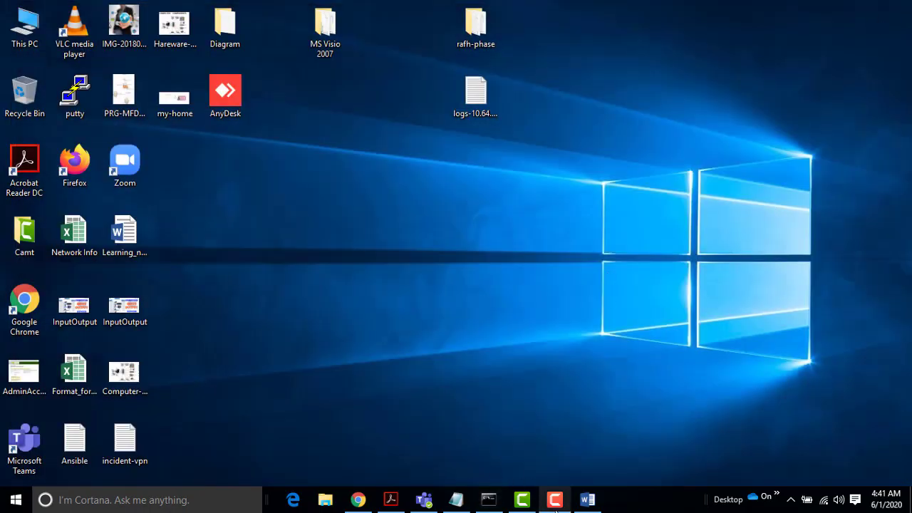
- Restore the Word document and launch Paint over it through a Windows search for "pain", leaving Paint minimized
mouse_move(569, 508)
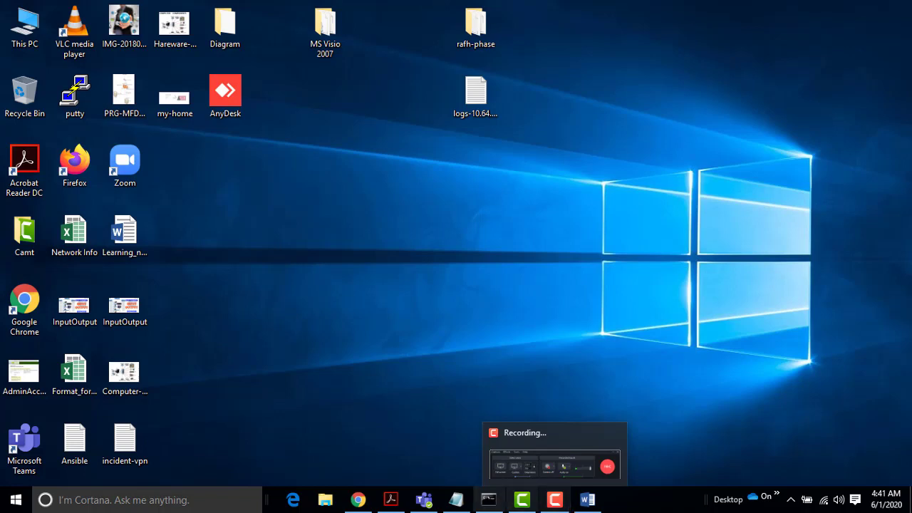
click(587, 503)
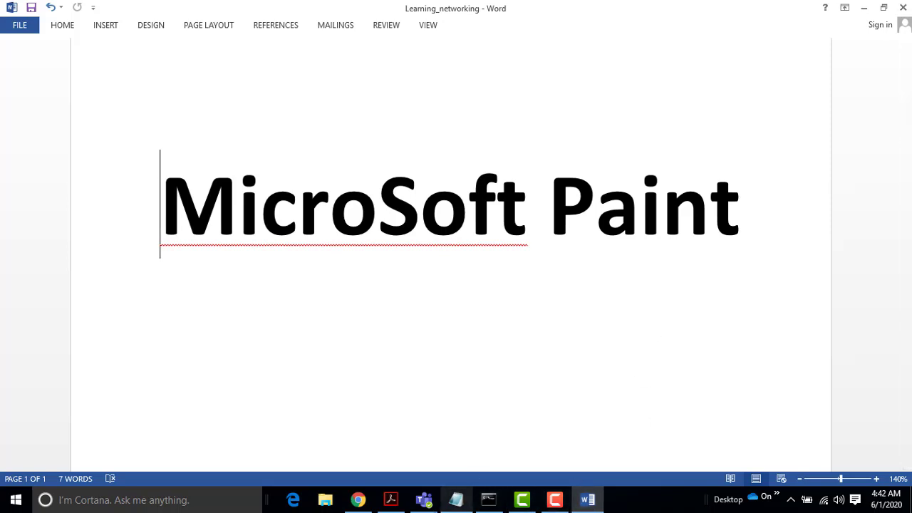
click(178, 508)
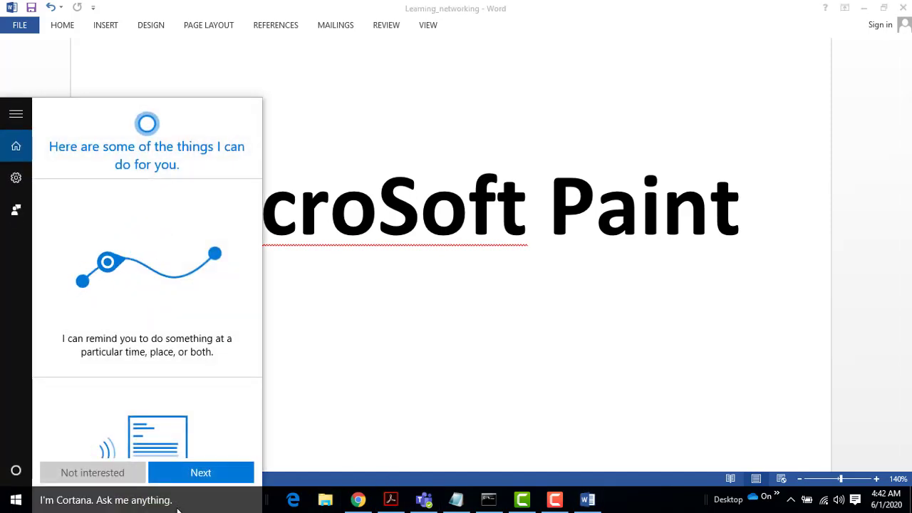
text(p)
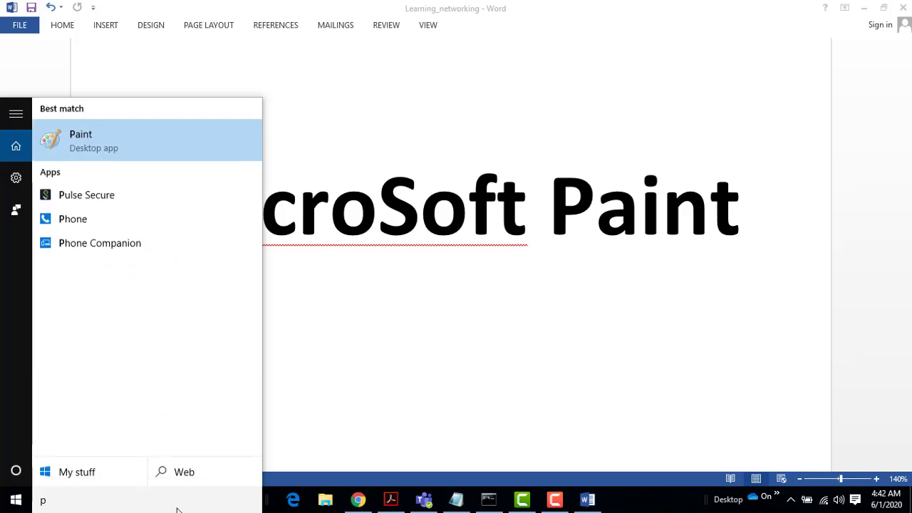
text(ain)
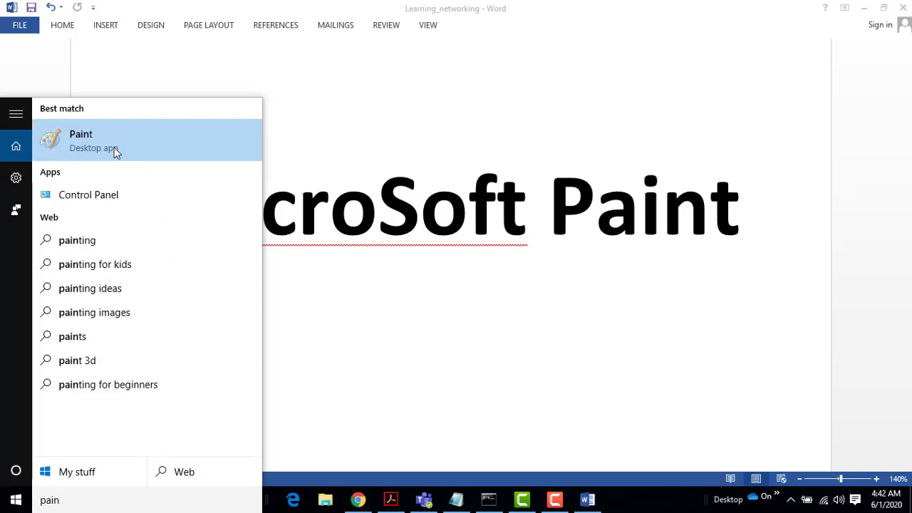
click(116, 152)
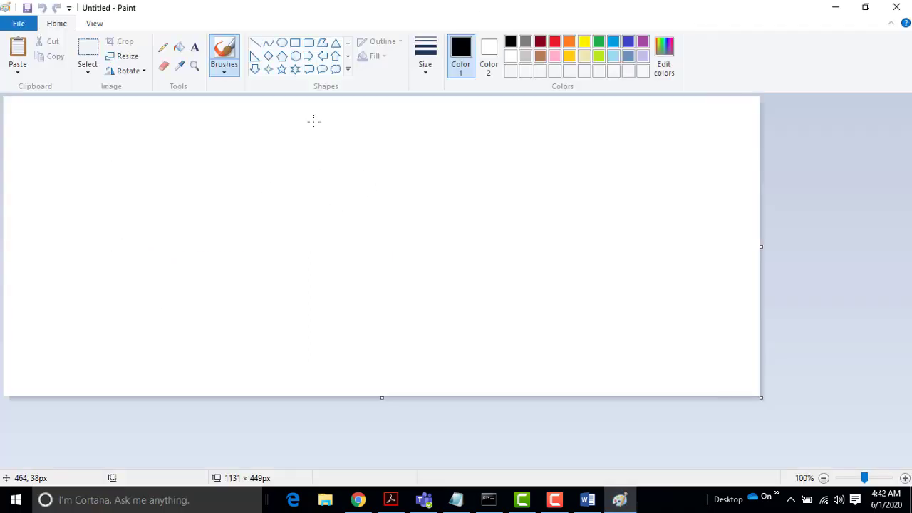
click(836, 9)
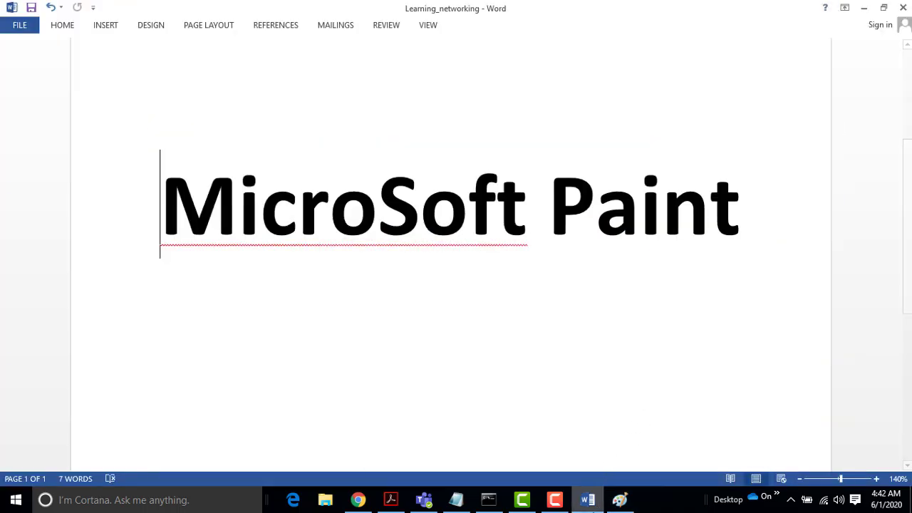
- Switch to Paint and brush a freehand black scribble near the middle of the blank canvas
click(614, 507)
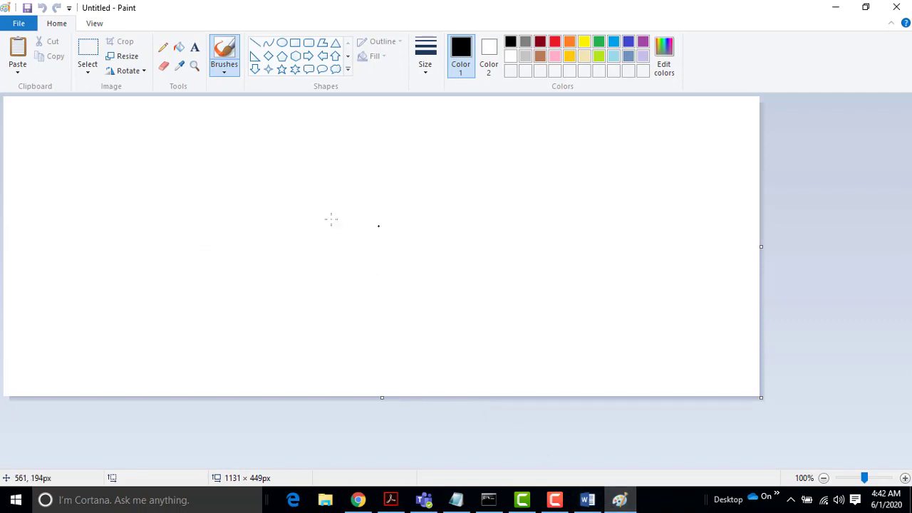
mouse_move(270, 196)
mouse_down()
mouse_move(347, 275)
mouse_move(386, 289)
mouse_move(385, 207)
mouse_move(349, 224)
mouse_move(324, 151)
mouse_move(270, 231)
mouse_move(370, 299)
mouse_up()
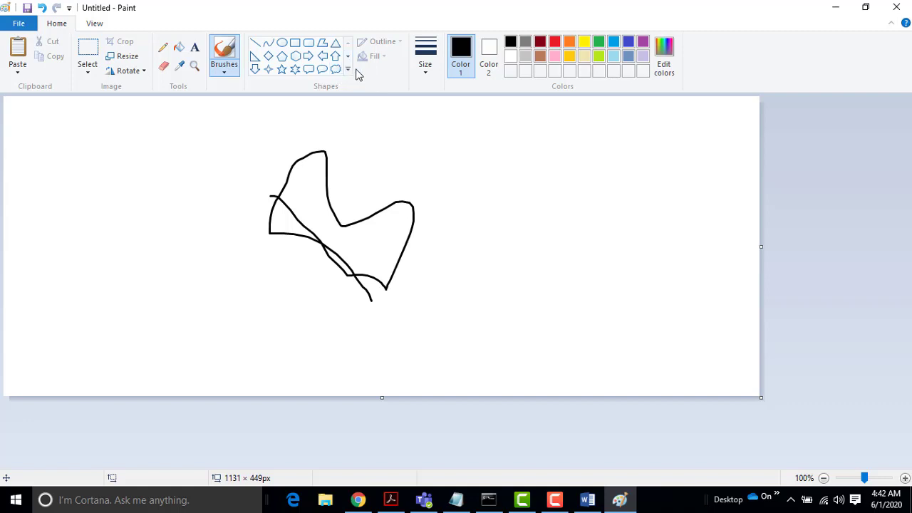
- Add a text box about 215 × 91 px beside the scribble and enter a person's first name in it
click(195, 47)
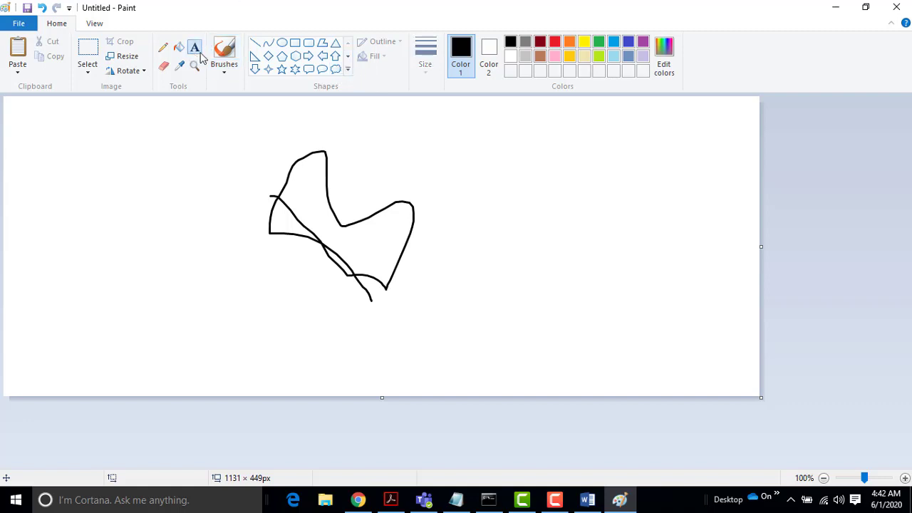
drag(454, 164, 601, 226)
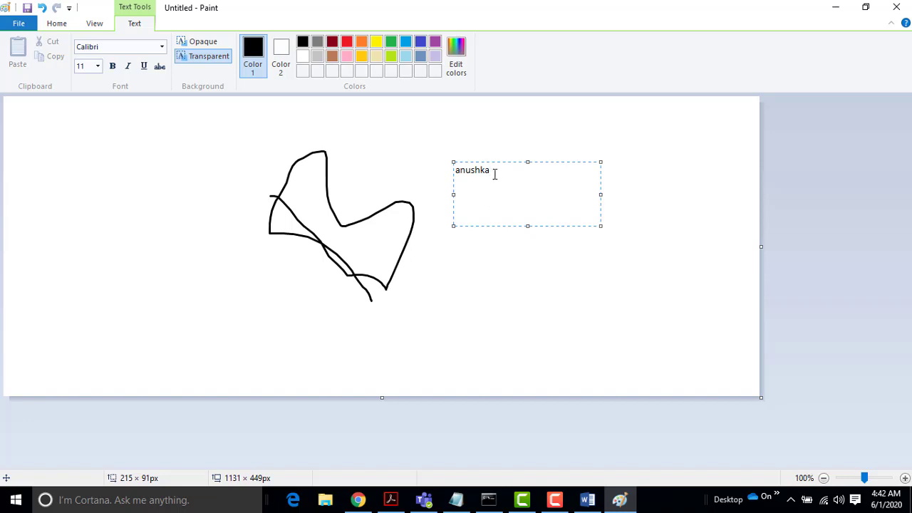
- Set the entered name's font size to 26 and preview other typefaces such as Bookshelf Symbol 7 on it, keeping Calibri
drag(497, 173, 458, 169)
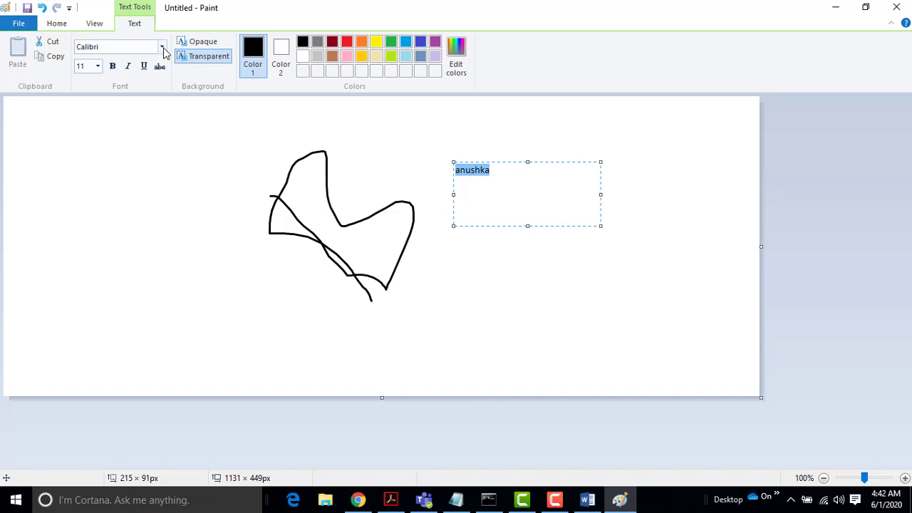
click(99, 66)
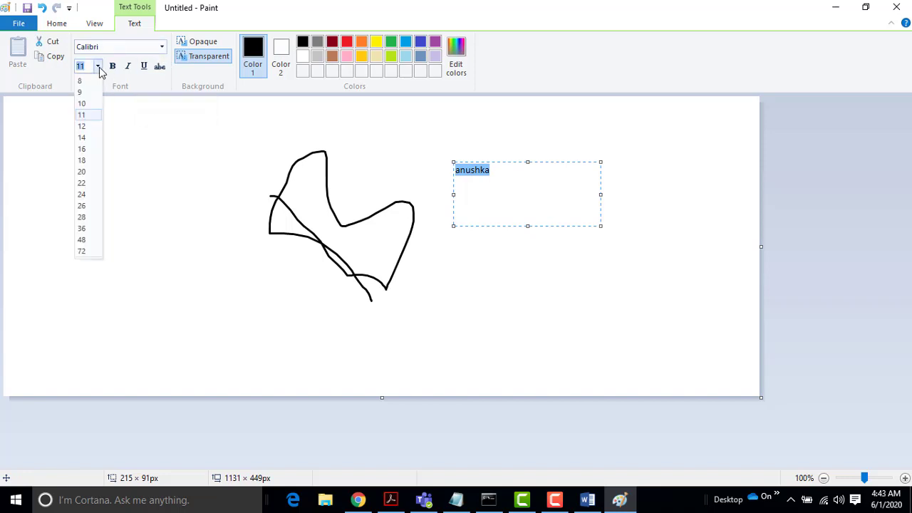
click(81, 206)
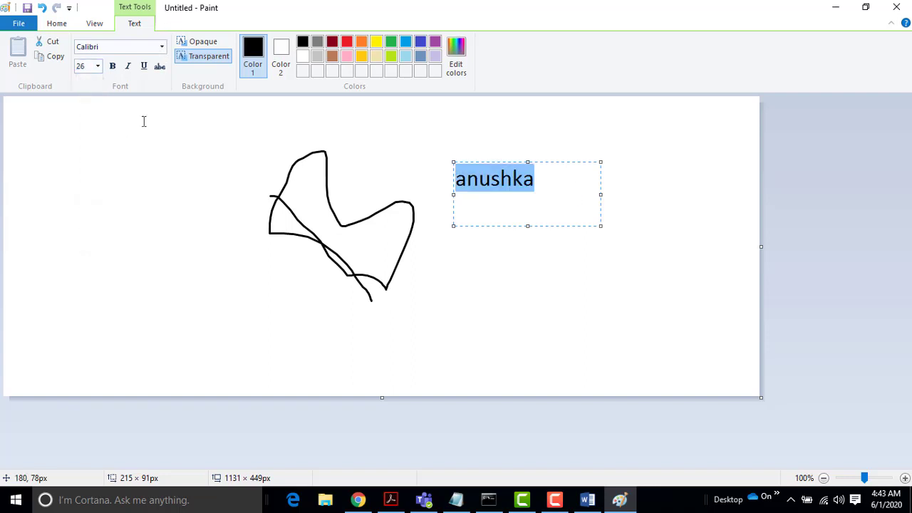
click(162, 47)
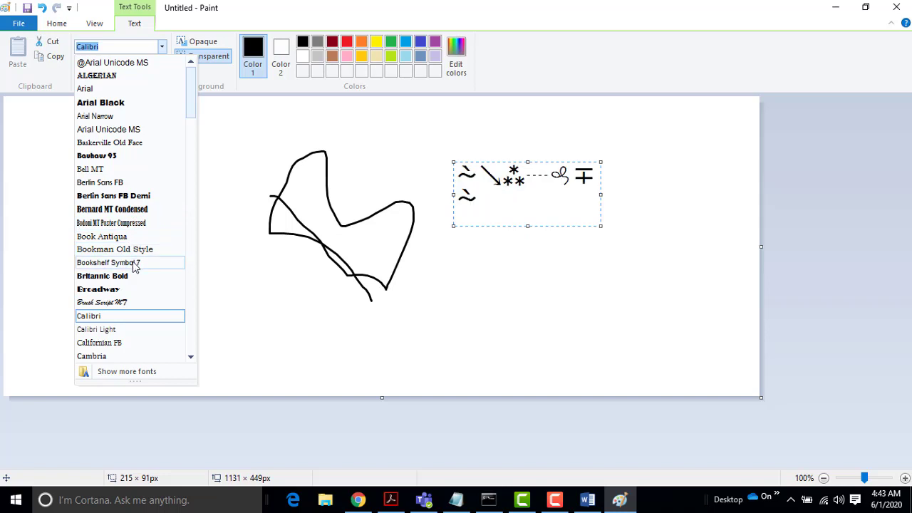
click(530, 265)
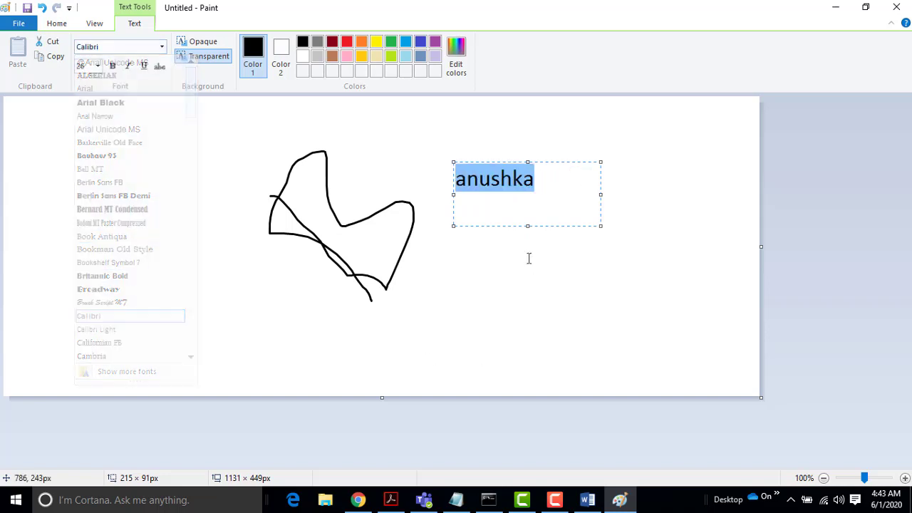